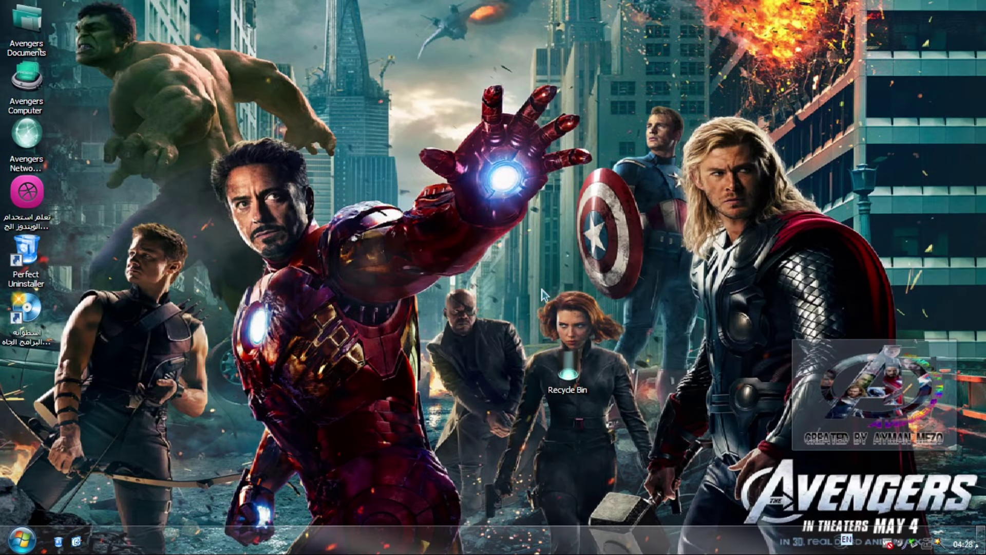
Step: Bring up the Avengers-themed Start menu with the Windows key
key(super)
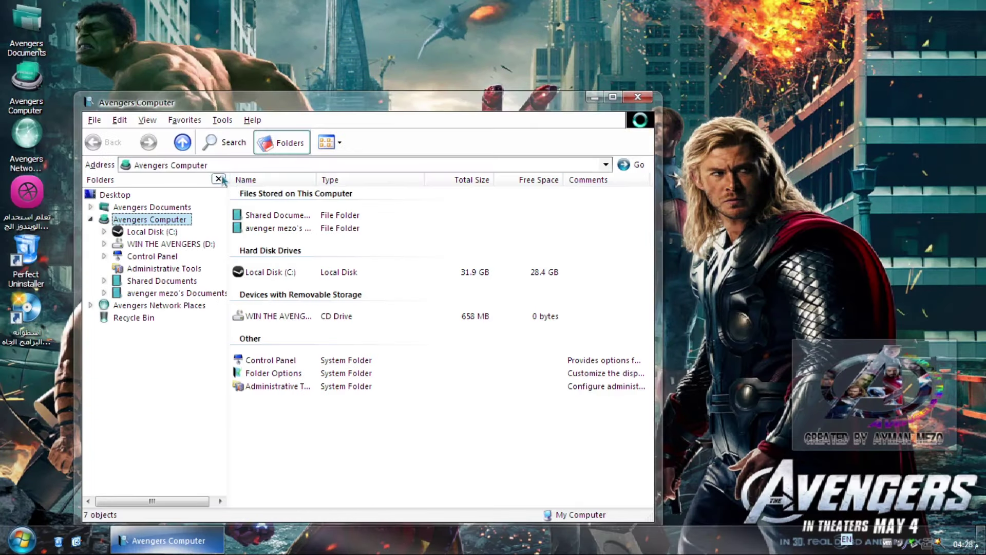
Step: Hide the Folders pane and open Local Disk (C:) with its hidden contents shown
click(219, 180)
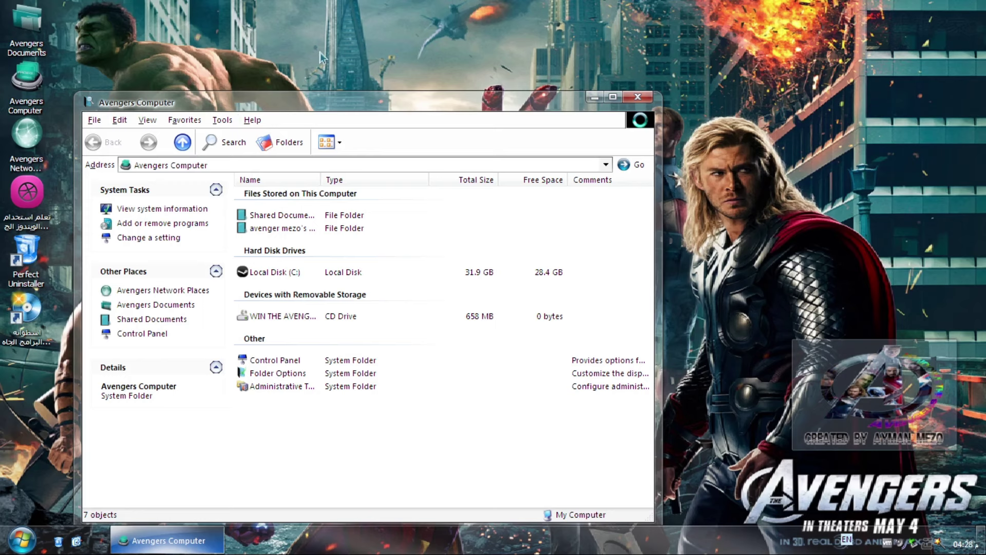
click(291, 272)
double_click(292, 271)
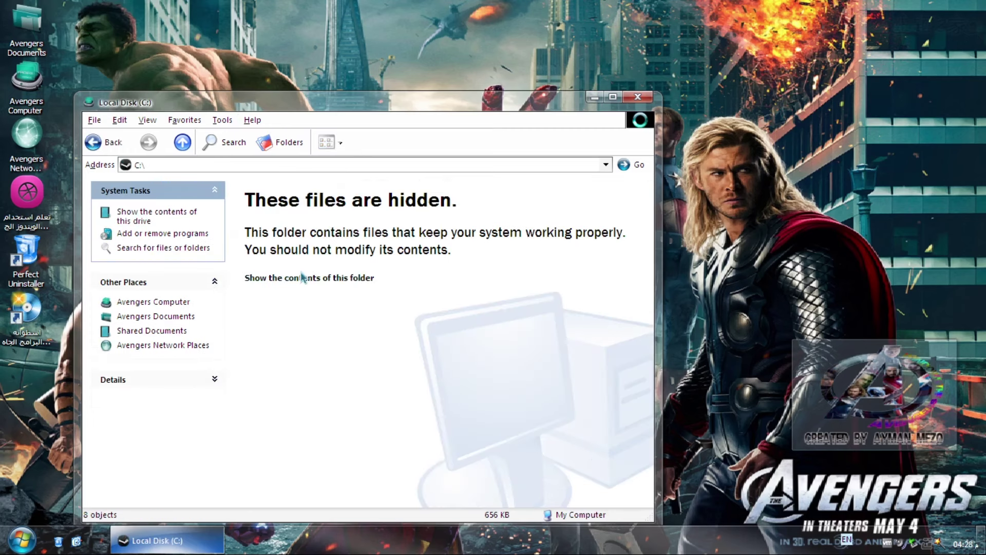
click(302, 279)
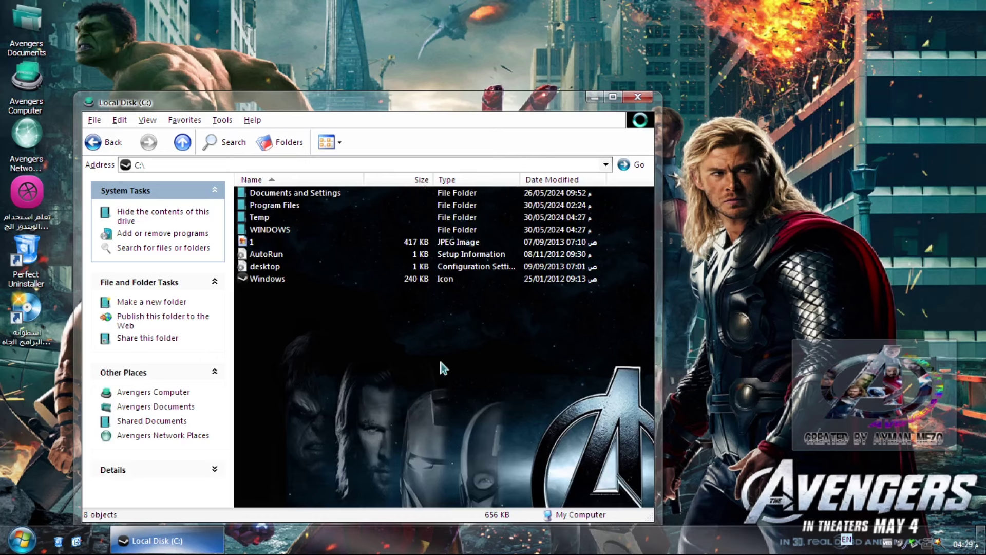
Step: Browse Documents and Settings and Program Files, returning to the C: root each time
click(268, 193)
double_click(268, 193)
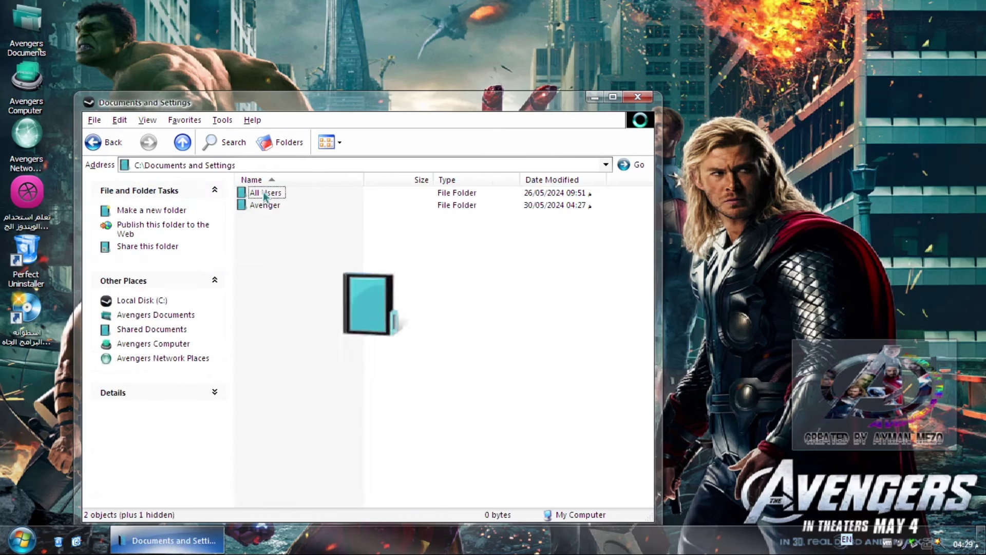
click(182, 141)
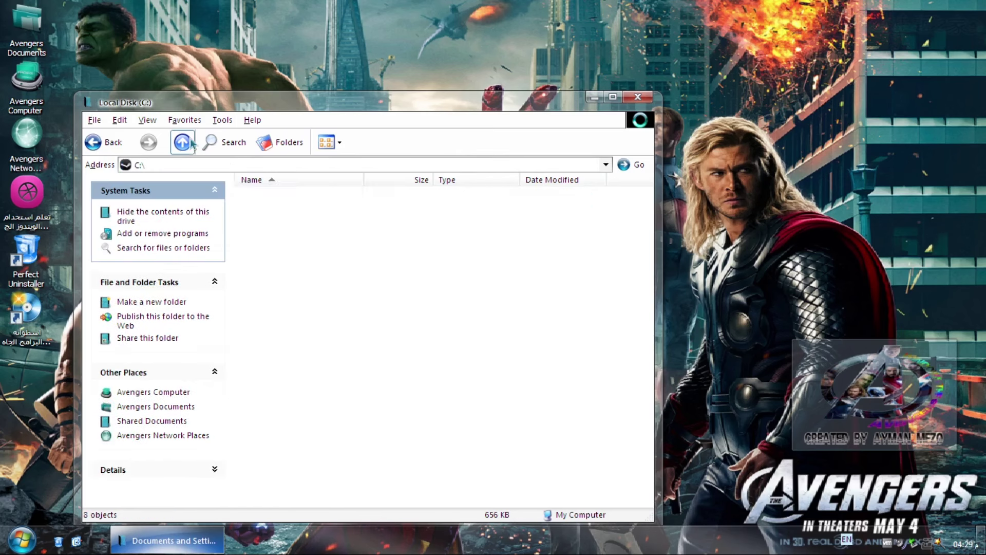
double_click(262, 204)
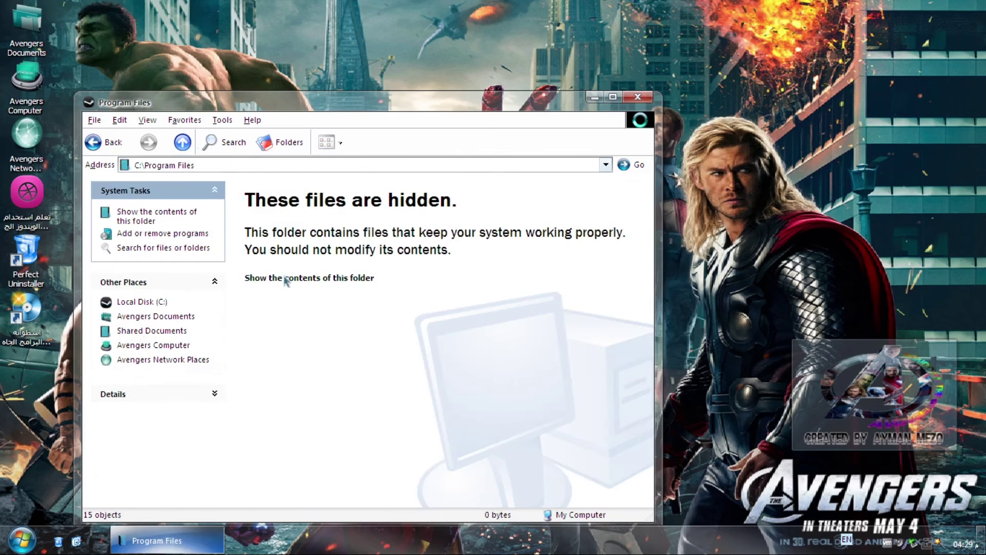
click(308, 278)
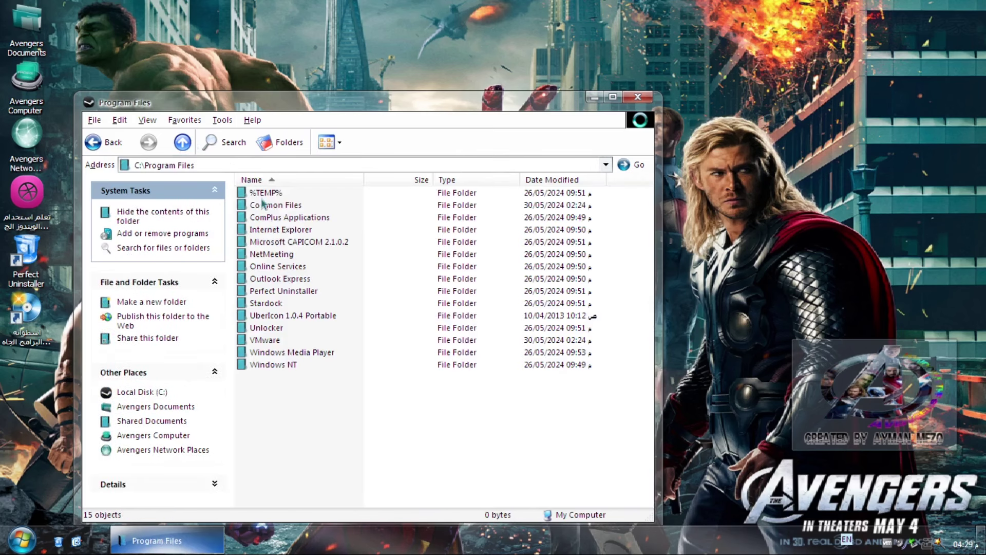
click(183, 142)
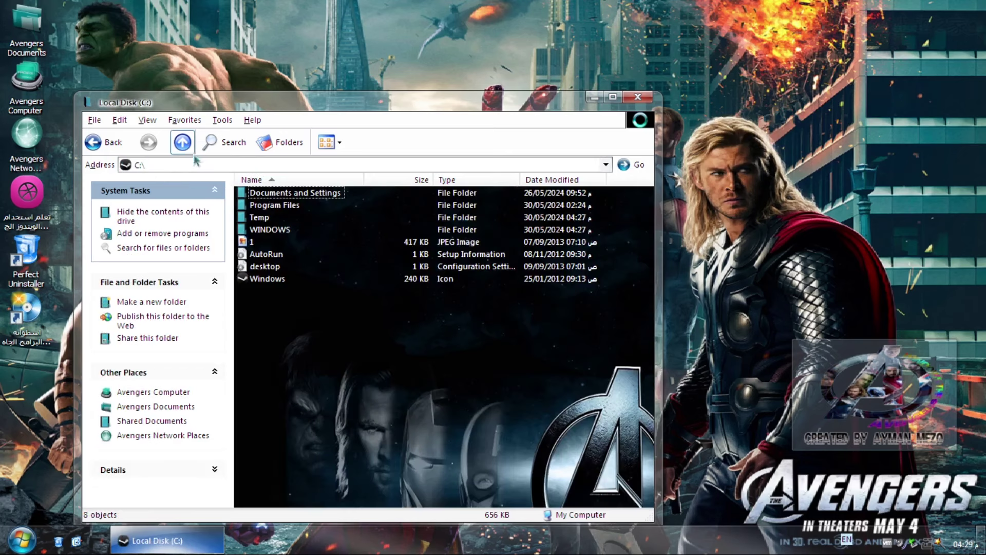
Step: View the WINDOWS folder contents, then go back to C:\ and the Avengers Computer overview
double_click(270, 228)
click(356, 279)
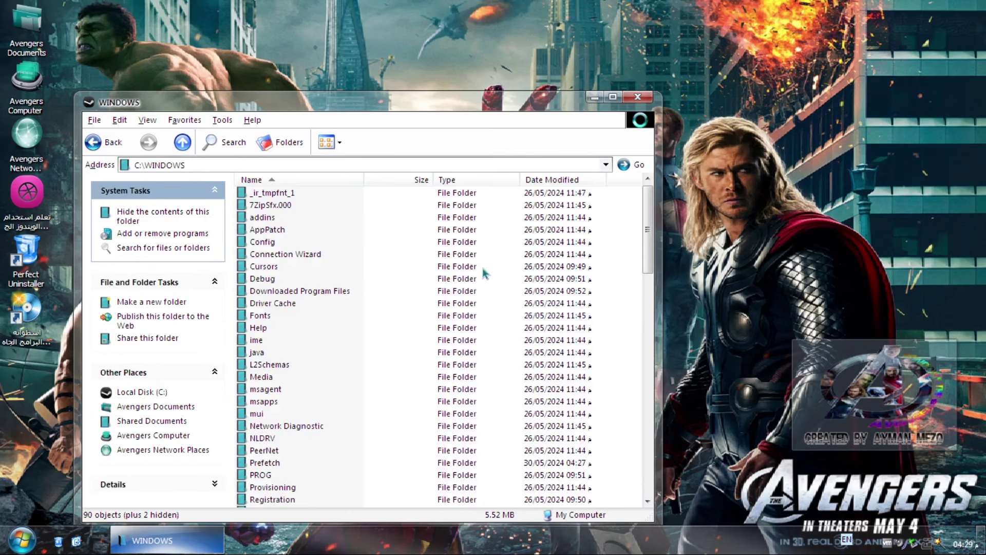
mouse_move(647, 224)
mouse_down()
mouse_move(646, 478)
mouse_move(645, 201)
mouse_up()
click(183, 142)
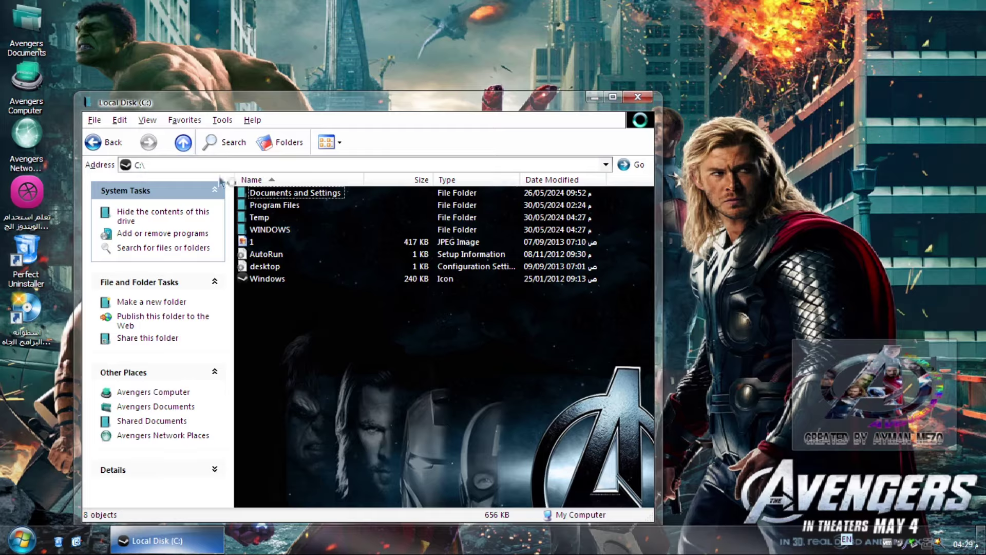
key(BackSpace)
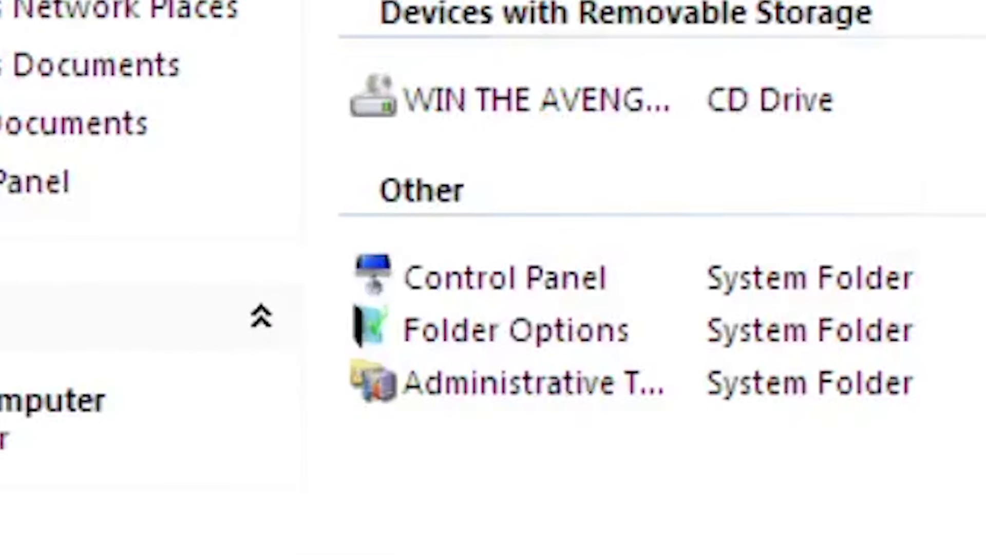
Step: Switch Control Panel to Classic View with items shown as icons, then close it
double_click(504, 277)
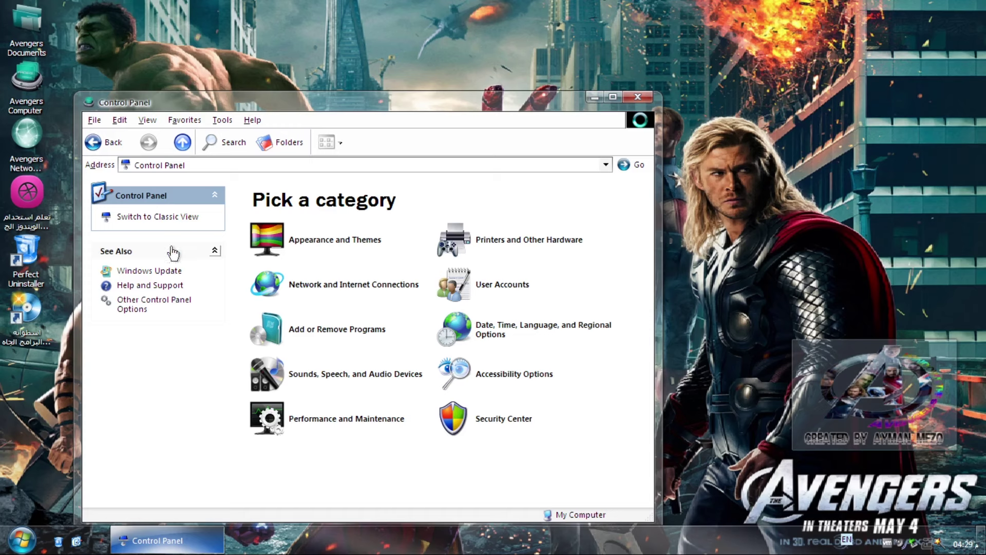
click(158, 217)
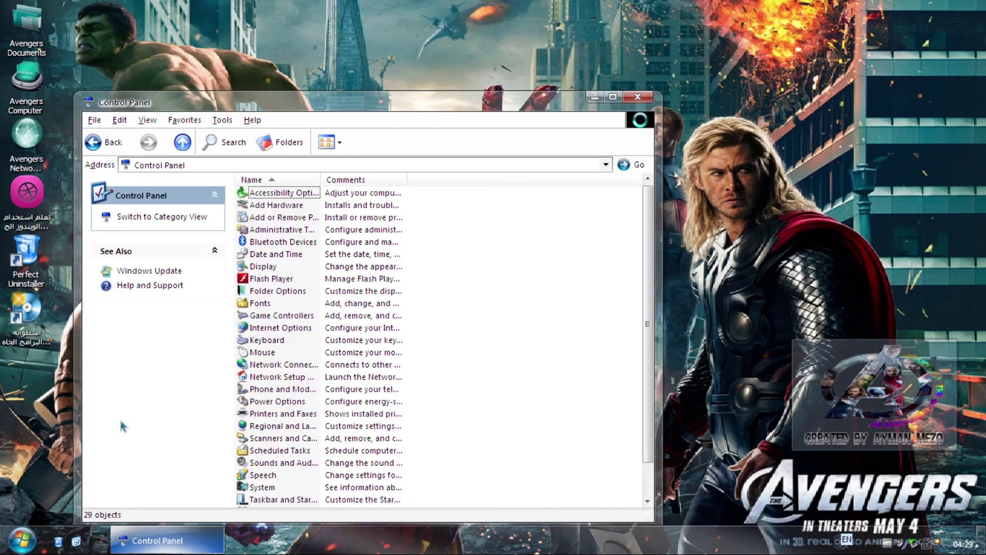
right_click(494, 295)
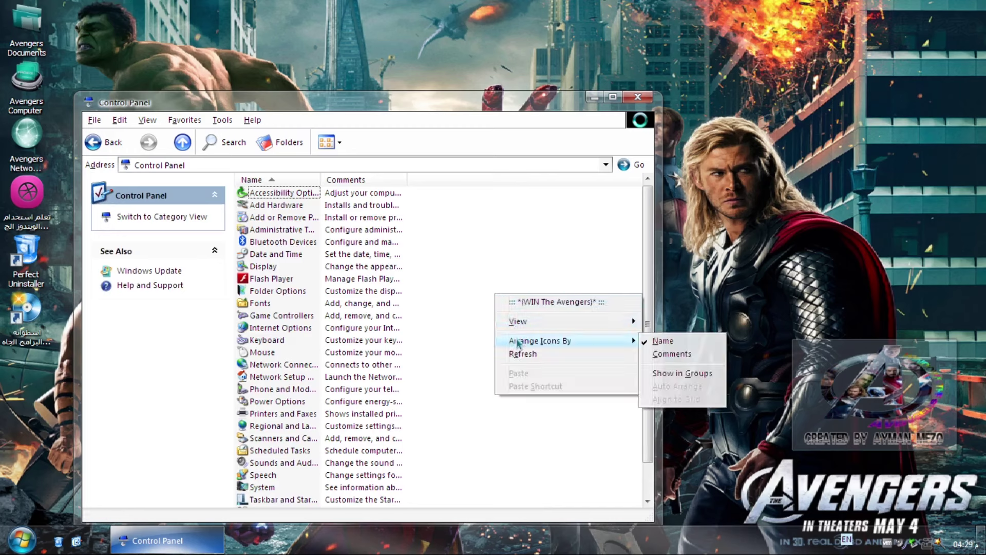
mouse_move(518, 321)
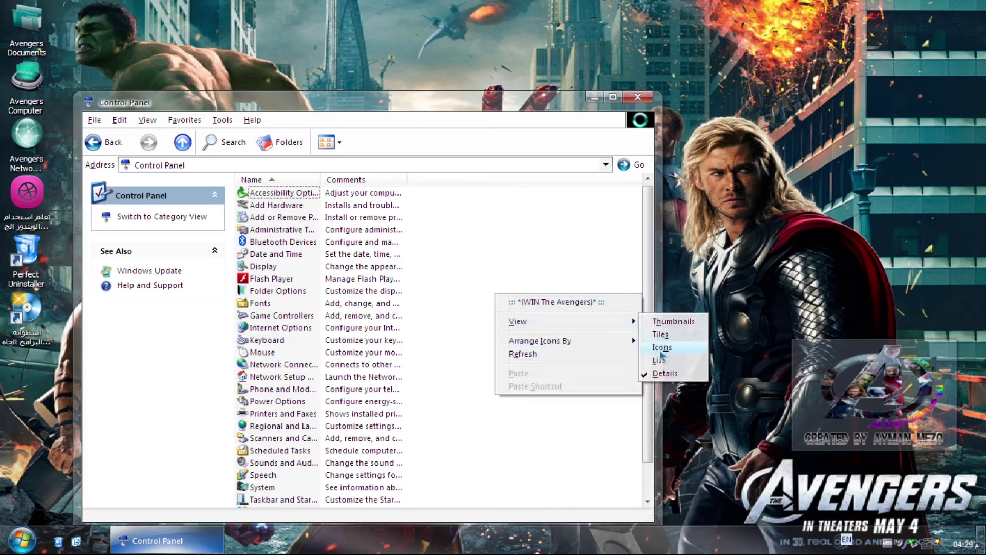
click(661, 348)
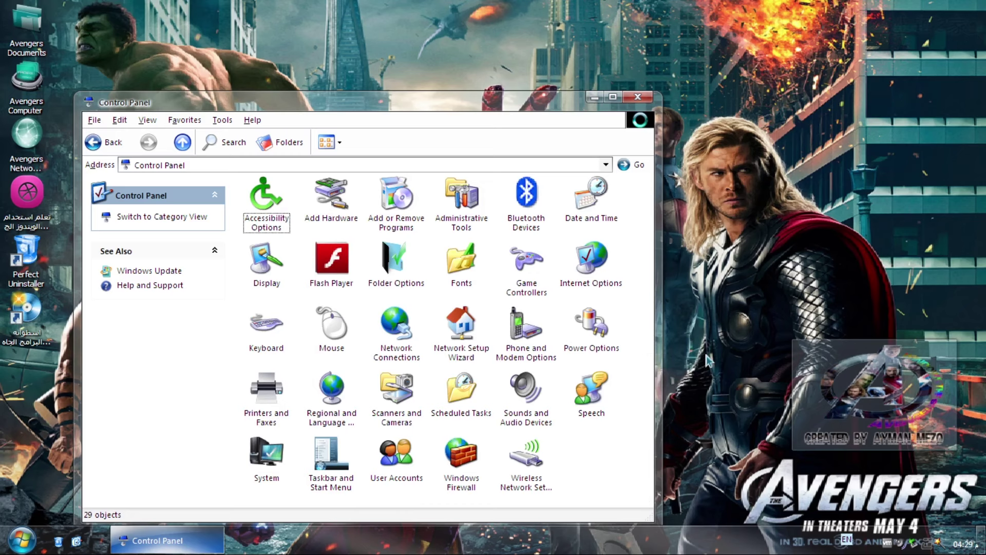
key(alt+F4)
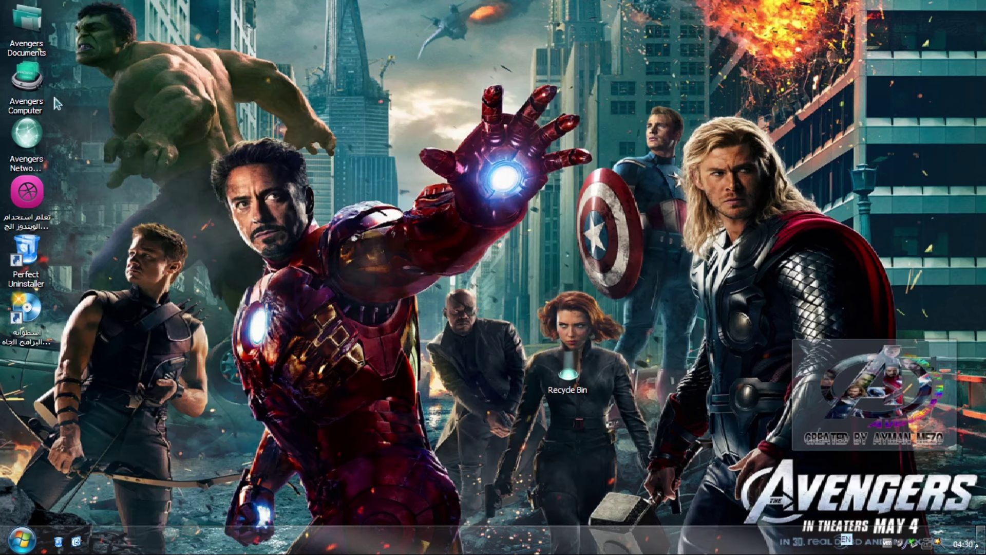
Step: Open Avengers Computer's System Properties and view the Computer Name, Hardware, Advanced and Remote tabs
right_click(39, 91)
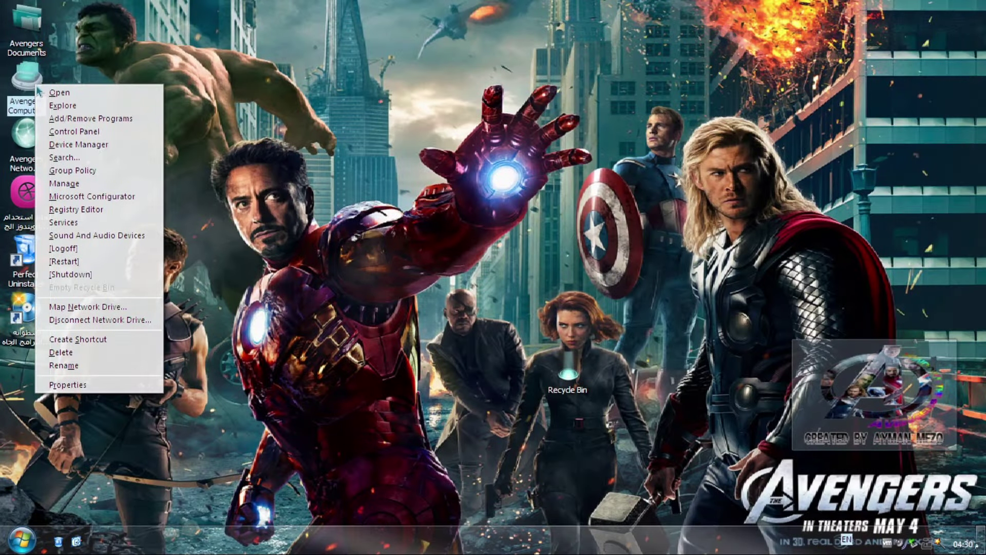
click(97, 384)
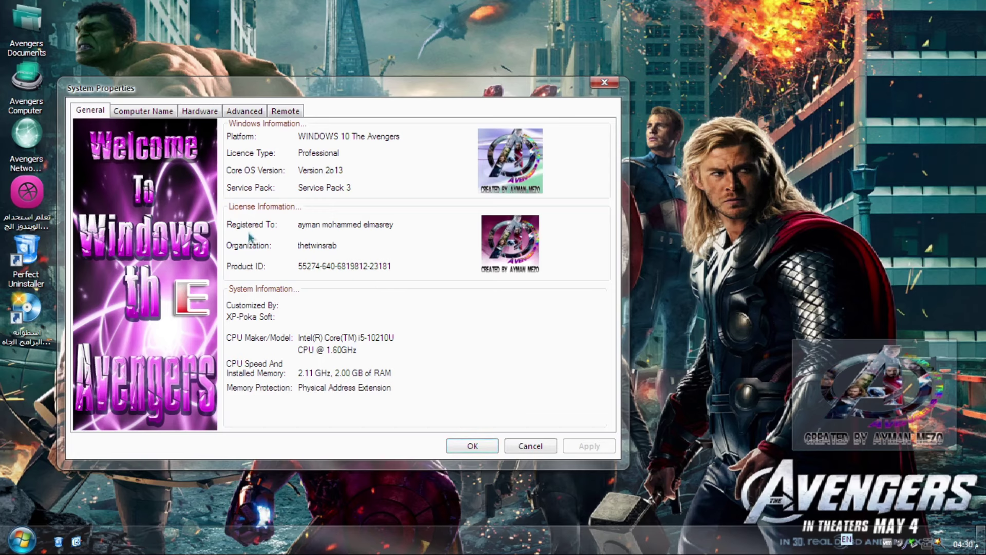
click(145, 111)
click(200, 111)
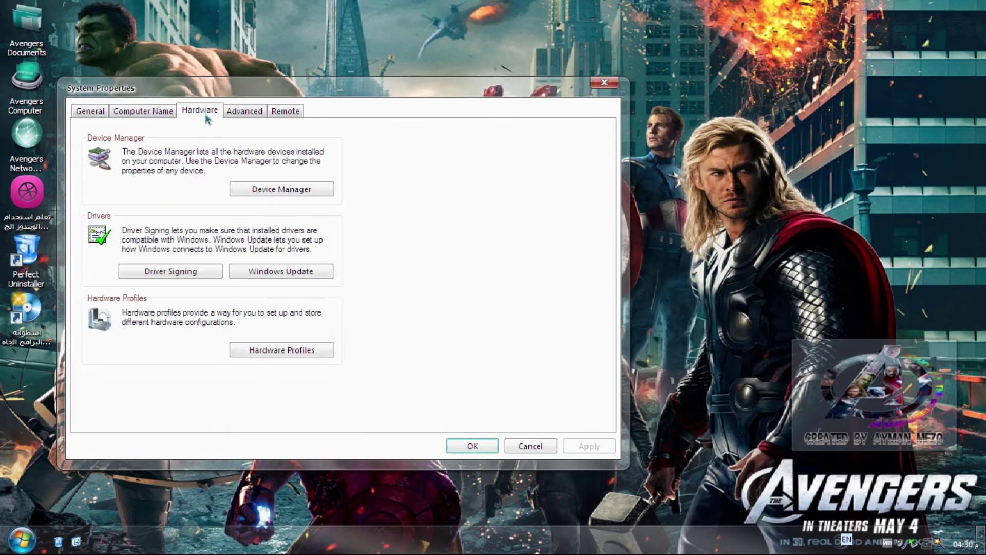
click(244, 111)
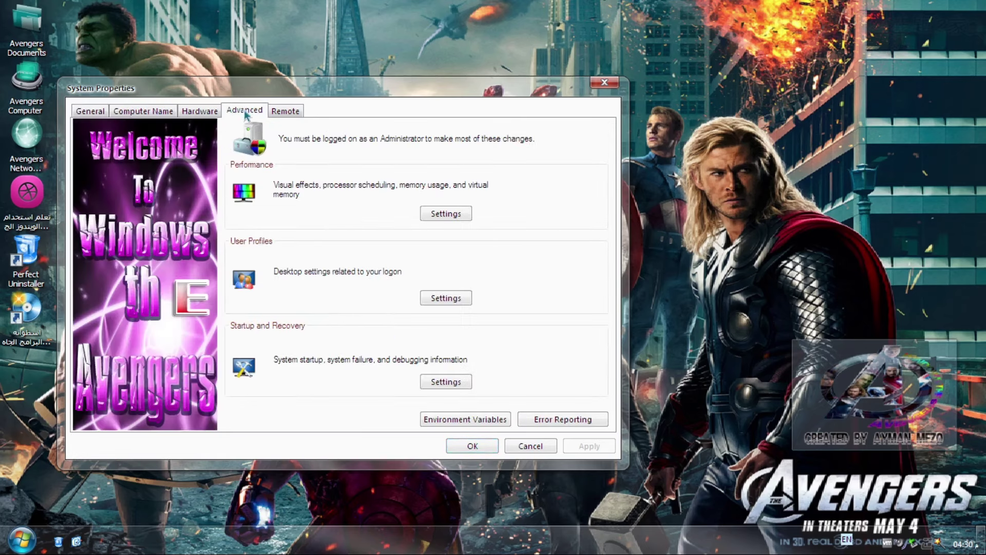
click(285, 112)
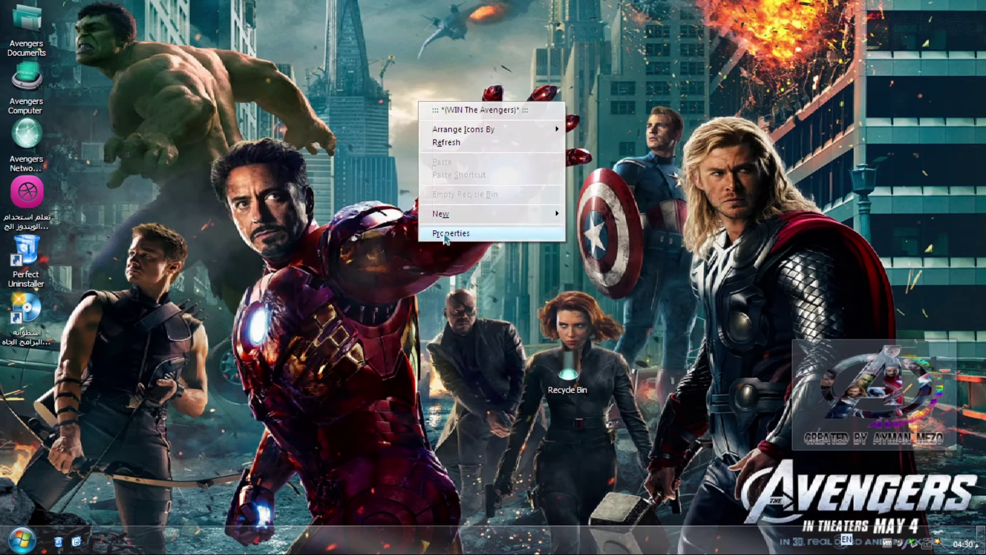
Step: Open Display Properties and look through its Desktop, Screen Saver, Appearance and Settings pages
click(447, 227)
click(144, 103)
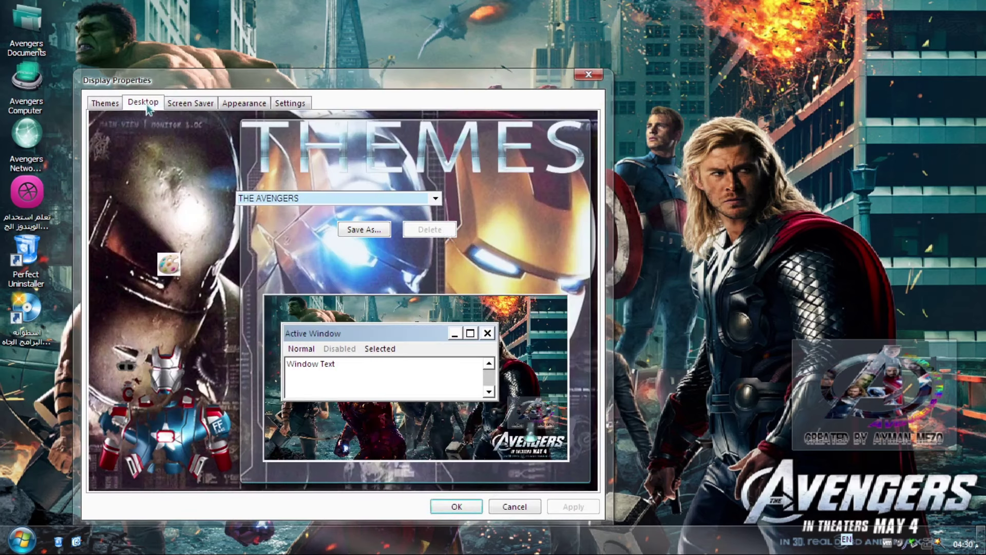
click(105, 103)
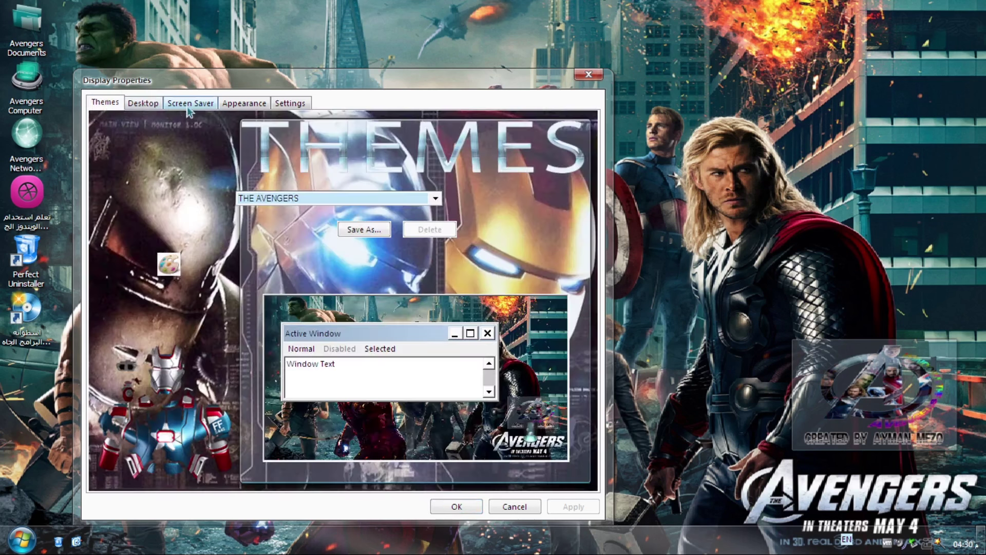
click(143, 103)
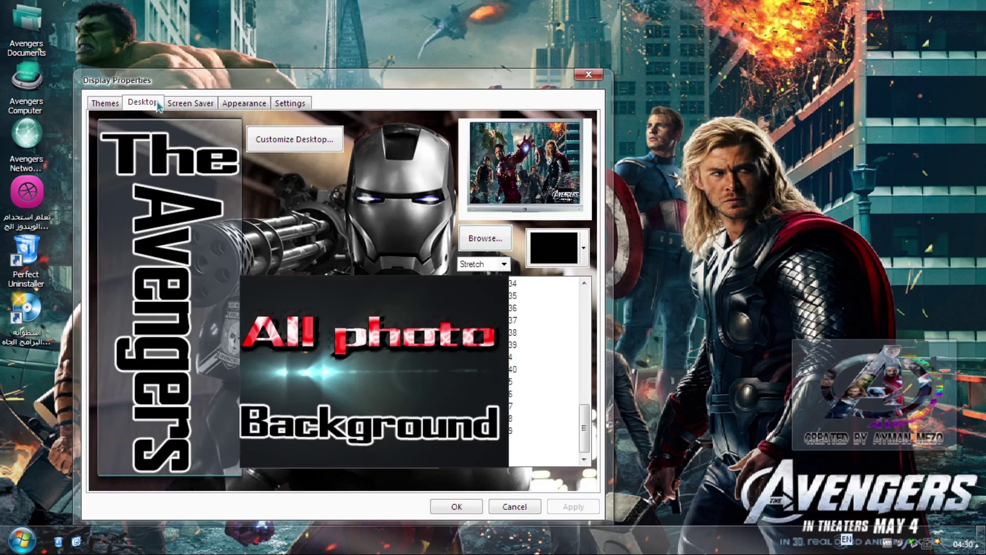
click(187, 103)
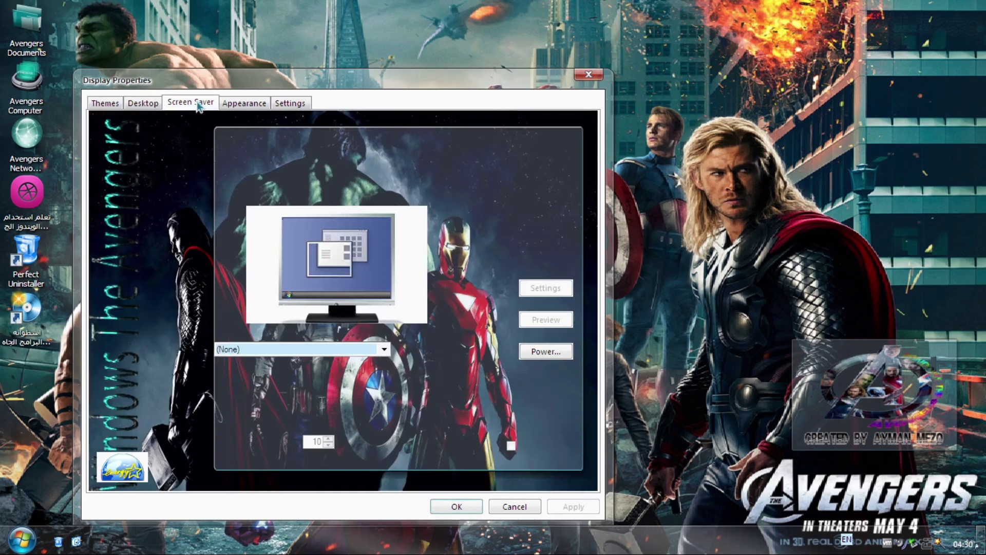
click(244, 103)
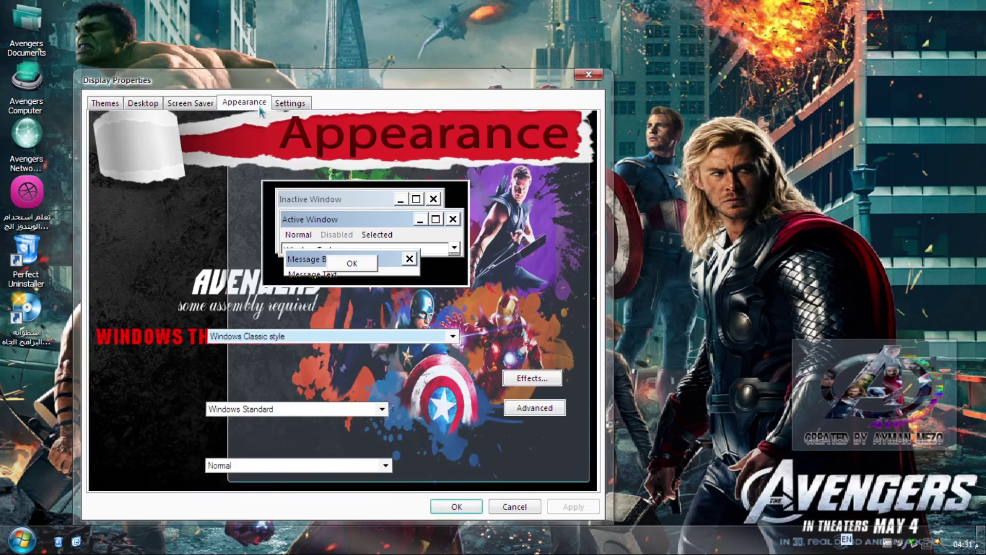
click(289, 102)
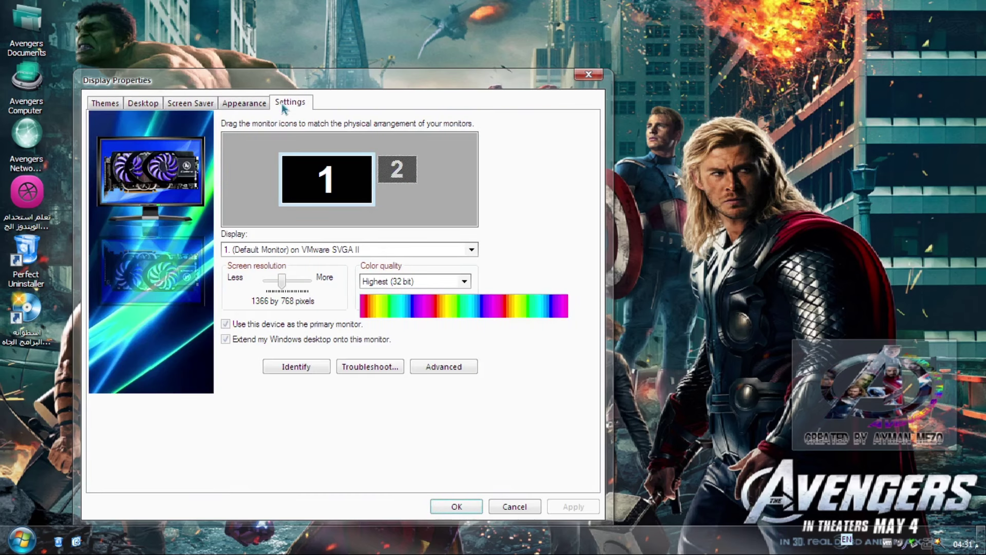
Step: Select the Allah Remembrance screen saver and preview it full screen
click(116, 104)
click(143, 104)
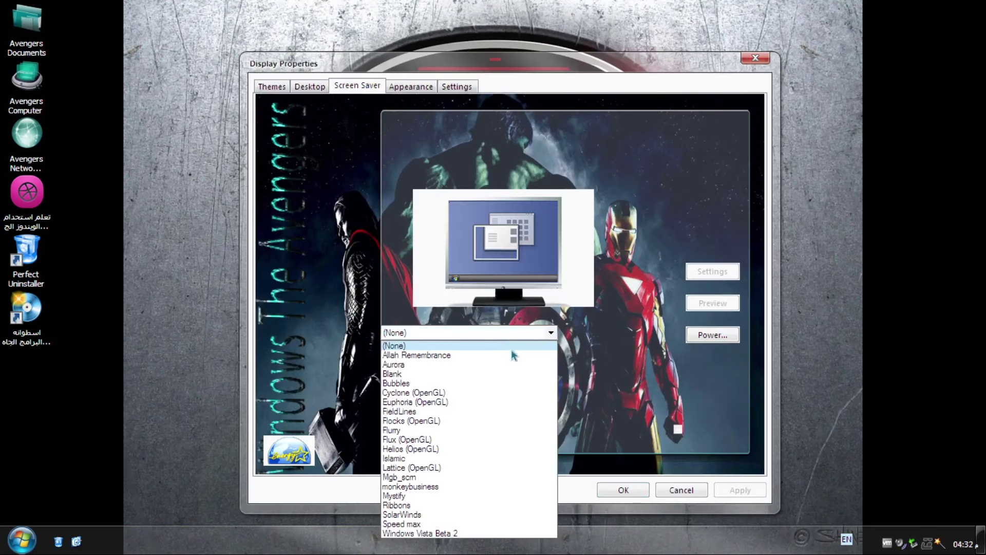
click(415, 355)
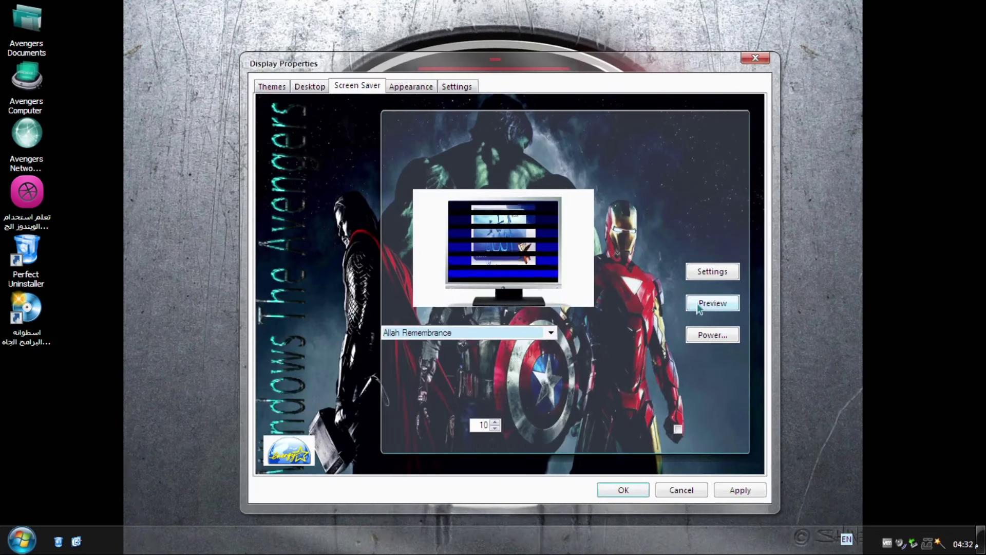
click(713, 303)
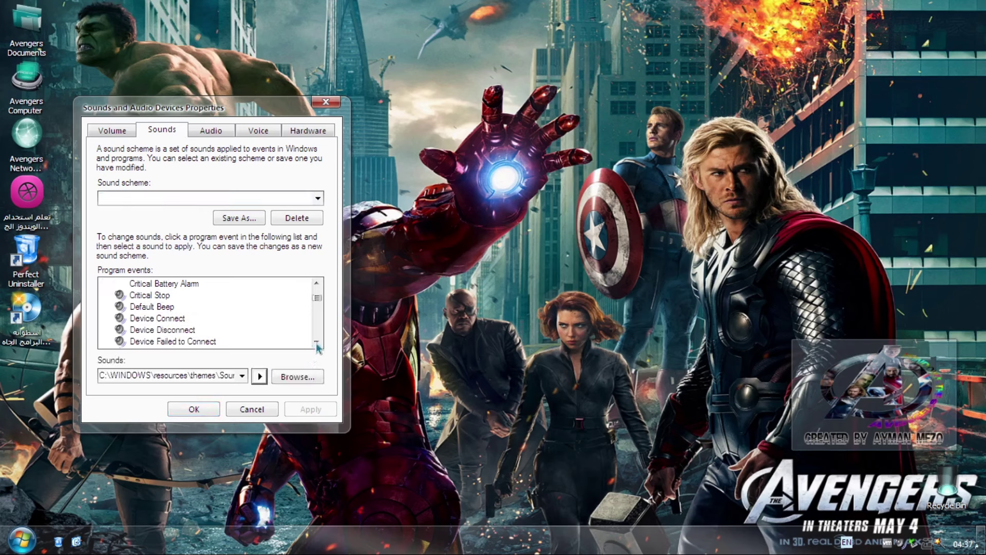
Step: Play the Default Beep and Exclamation event sounds
click(317, 343)
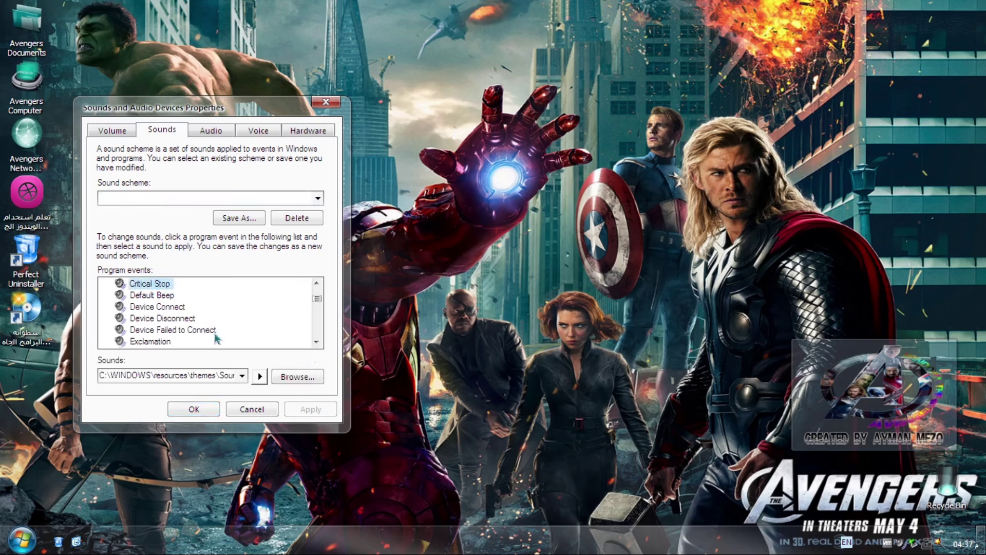
click(152, 295)
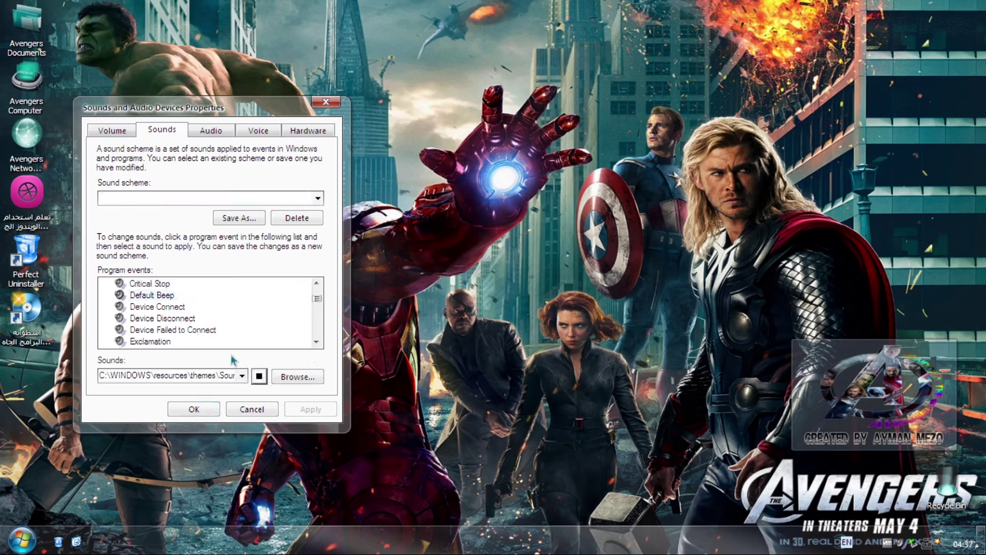
scroll(167, 309, down, 2)
click(150, 283)
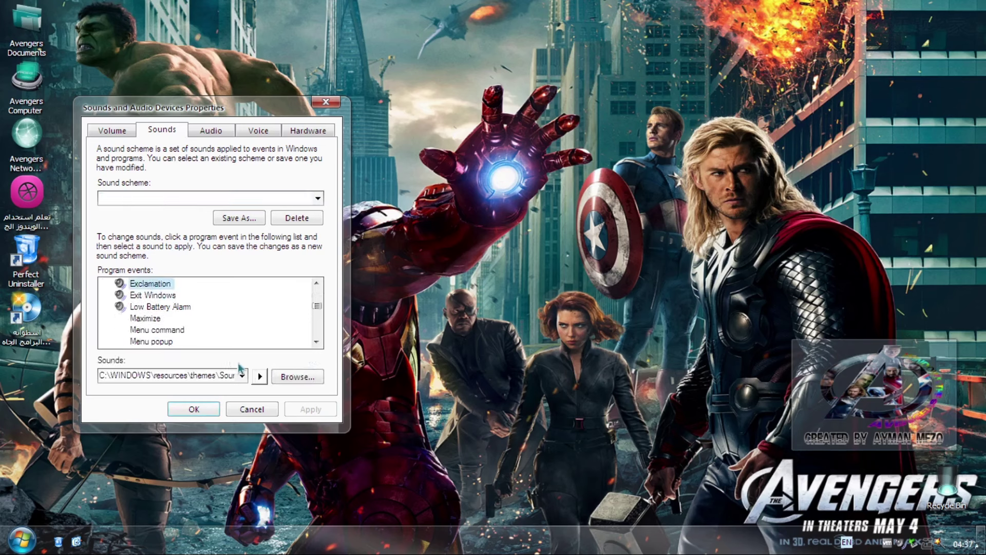
click(259, 376)
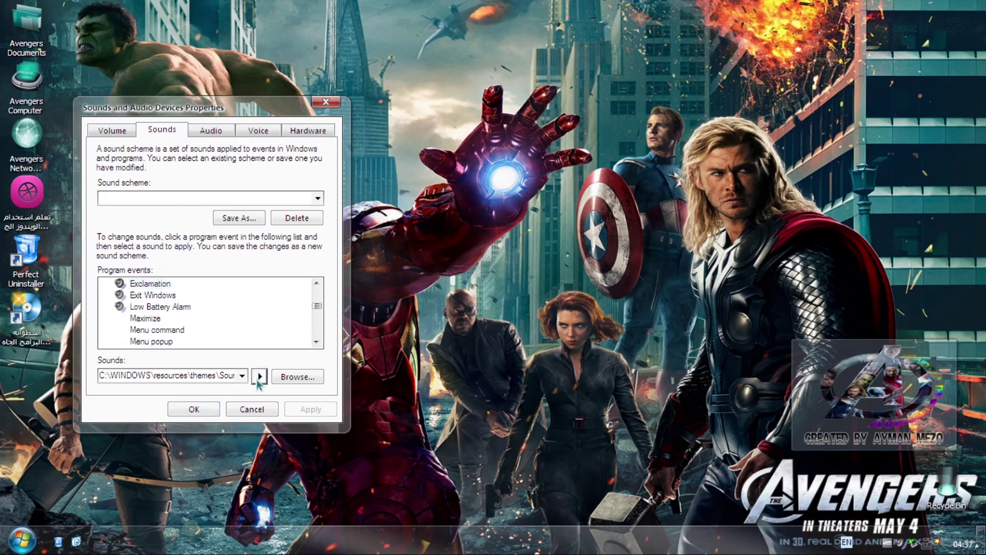
click(259, 375)
scroll(259, 377, down, 5)
Step: Play the System Notification, Windows Logoff and Windows Logon event sounds
click(163, 330)
click(259, 377)
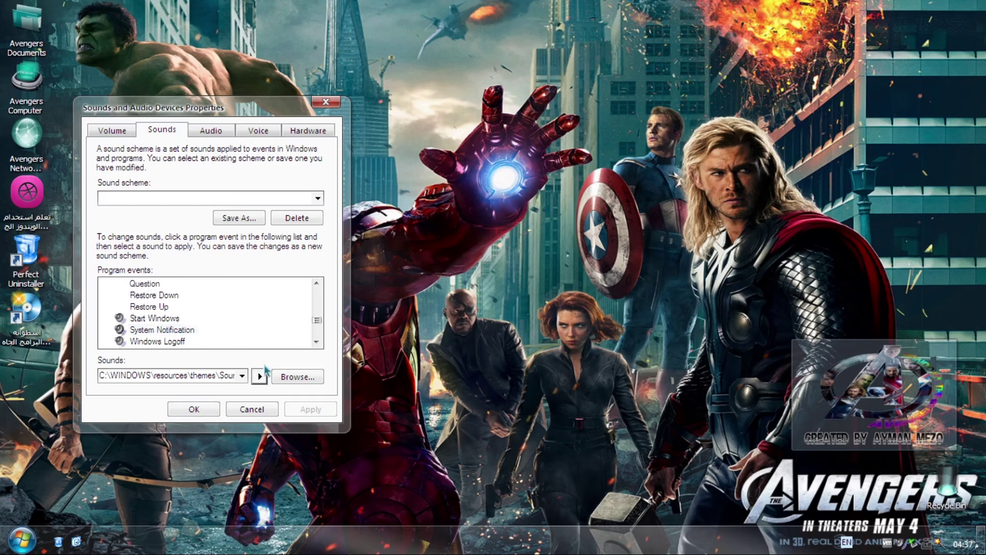
click(259, 376)
click(146, 341)
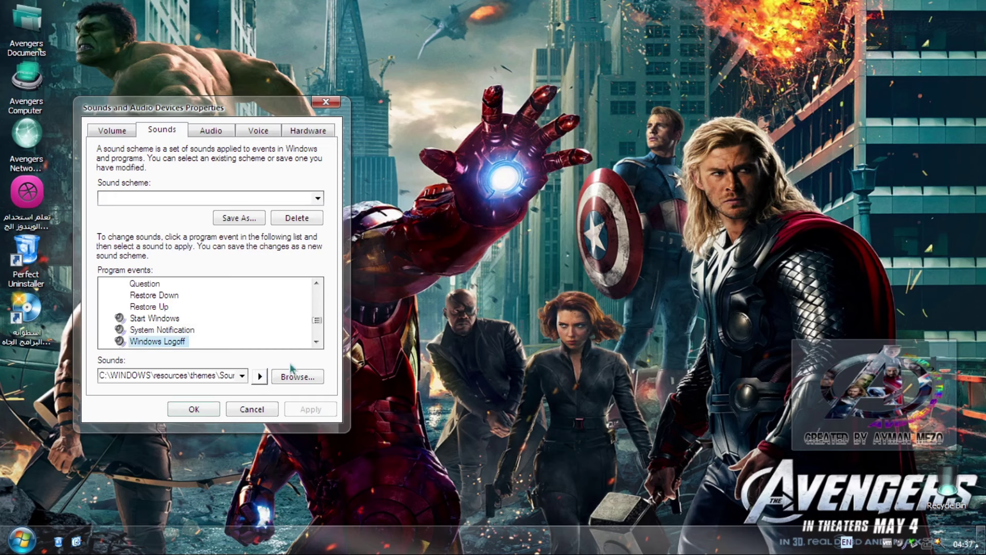
click(259, 376)
click(316, 341)
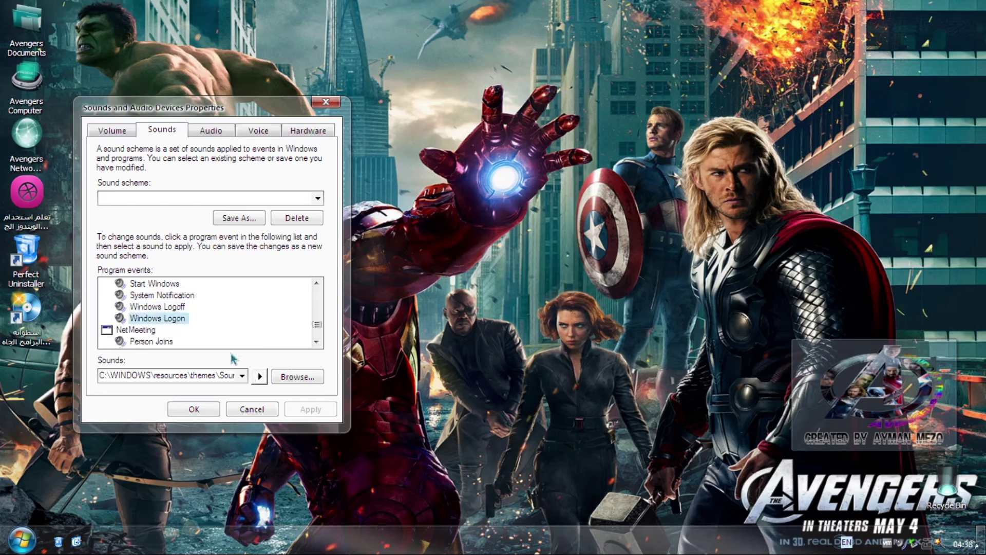
click(258, 375)
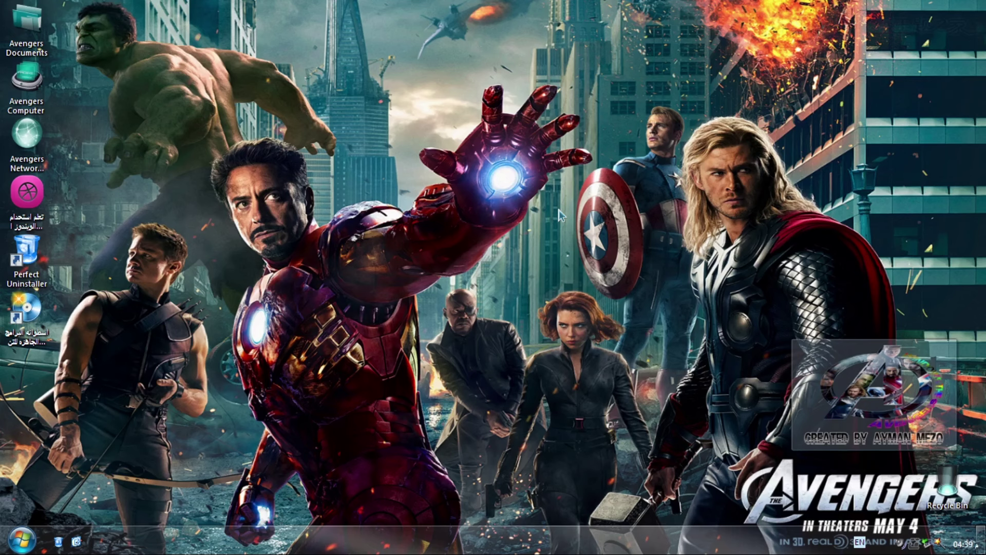
Step: Check the Windows version (5.1, Service Pack 3) with winver, dismiss it, and reopen Run
key(super+r)
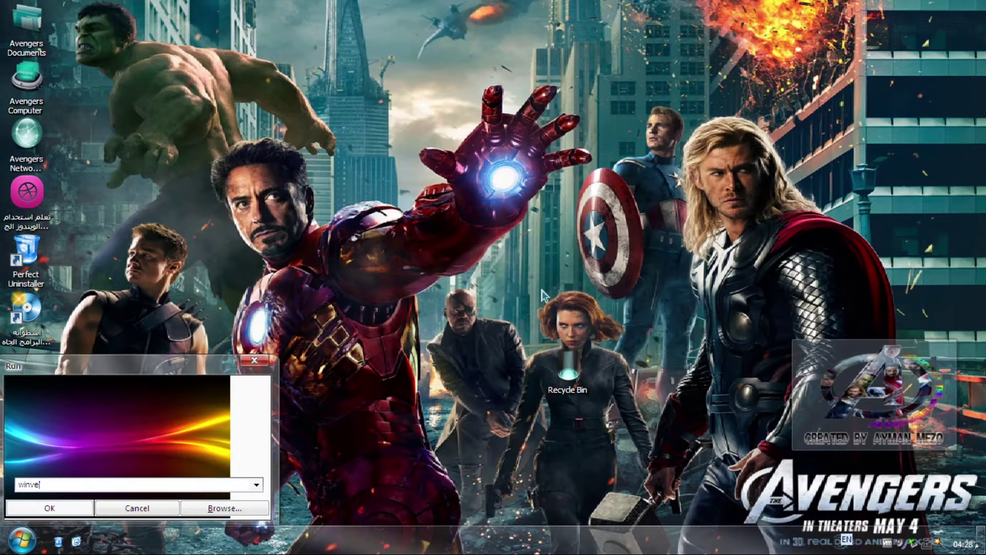
text(r)
key(Return)
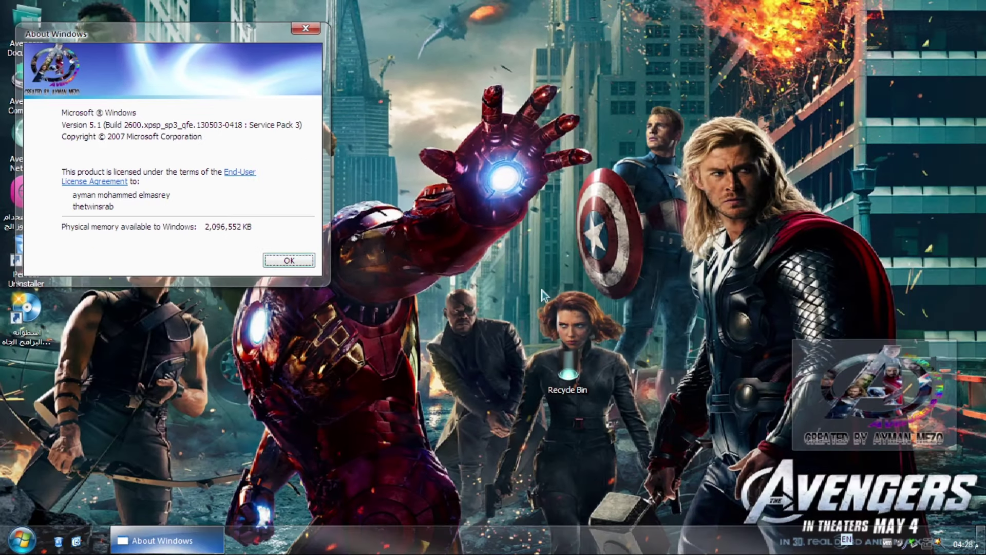
key(Return)
key(super+r)
text(calc)
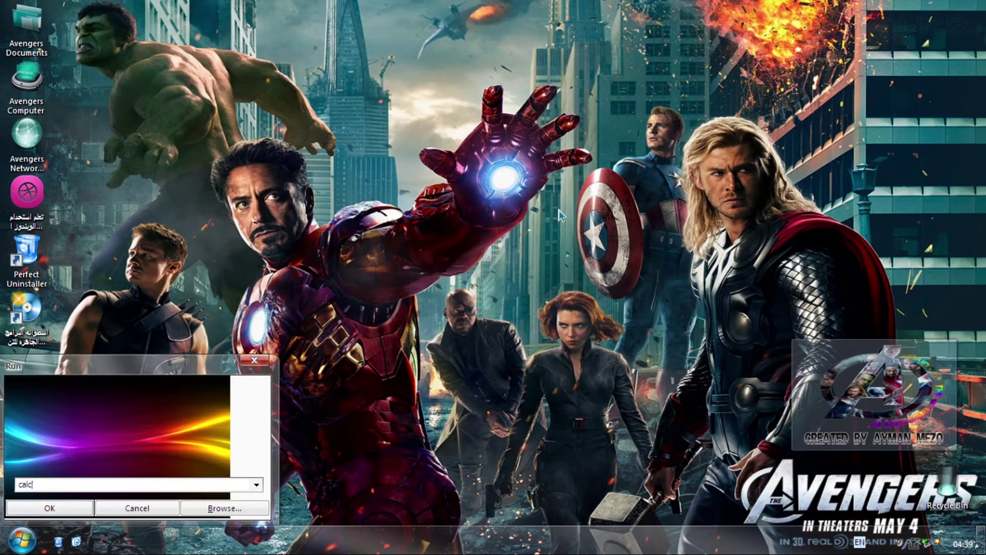
Step: Launch Calculator, WordPad and Paint, reposition WordPad, then bring up the Ctrl+Alt+Del screen
key(Return)
key(super+r)
text(wordpad)
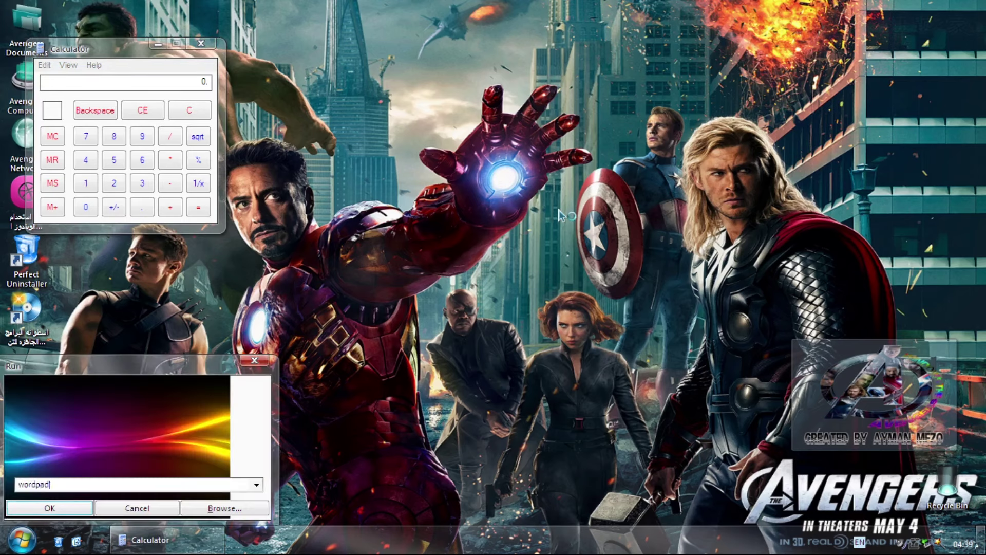
key(Return)
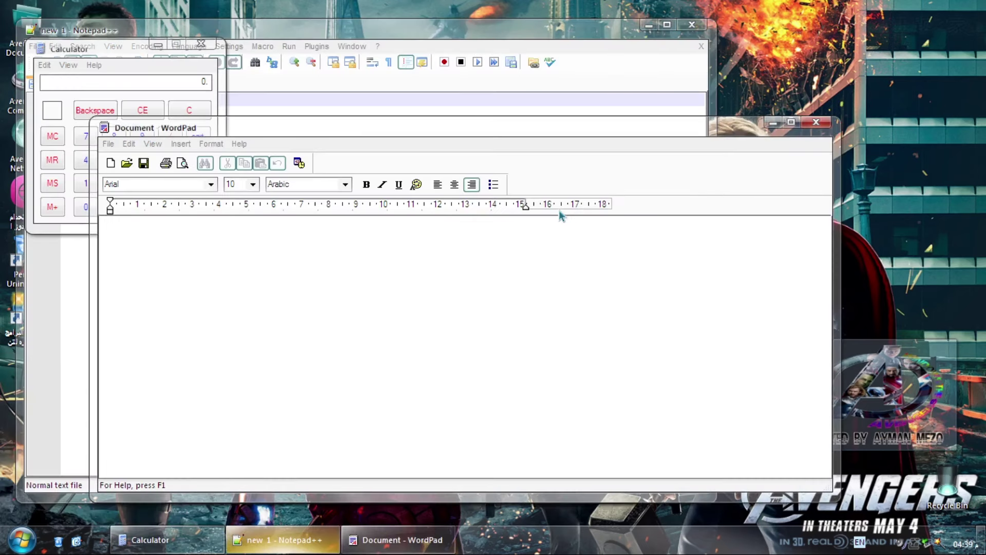
drag(467, 131, 526, 107)
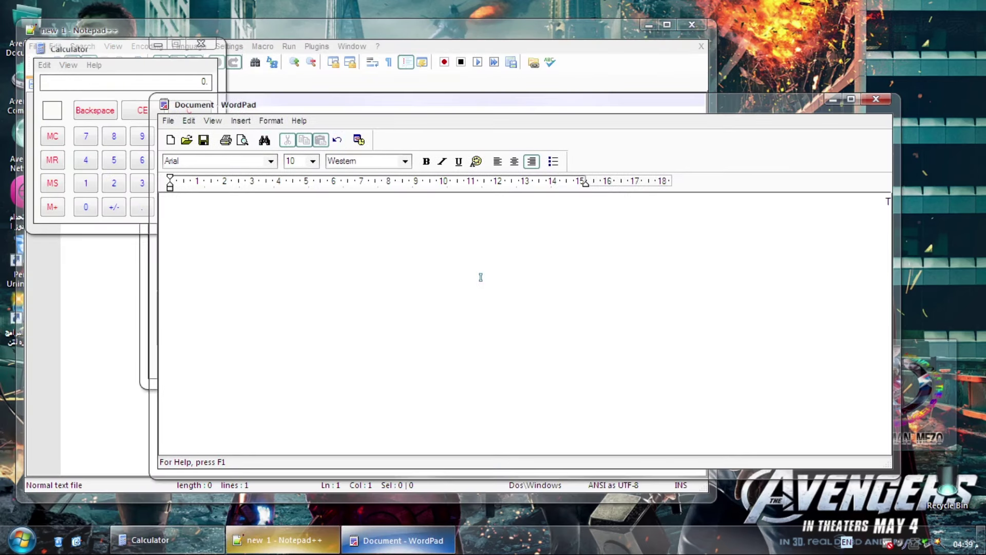
text(This is a Wor)
key(Return)
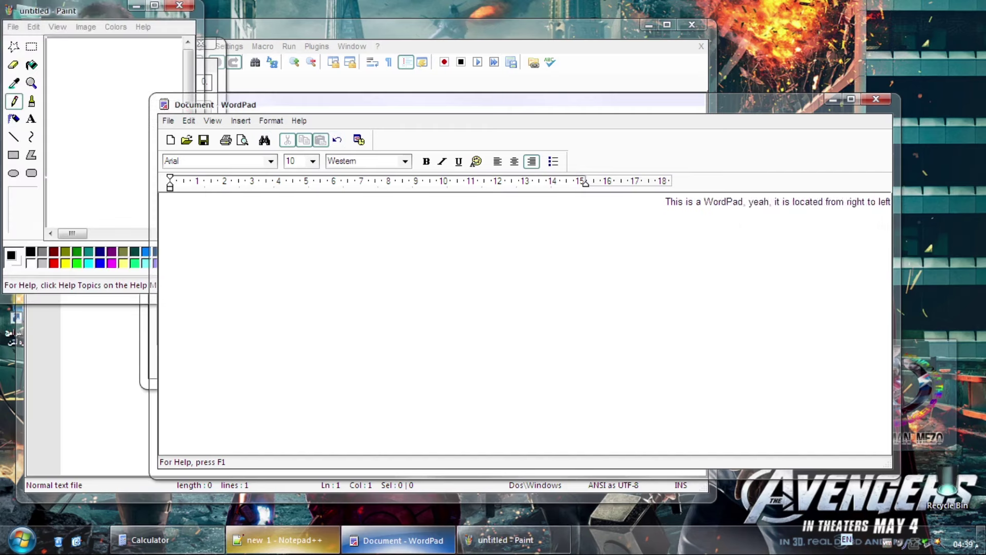
key(ctrl+alt+Delete)
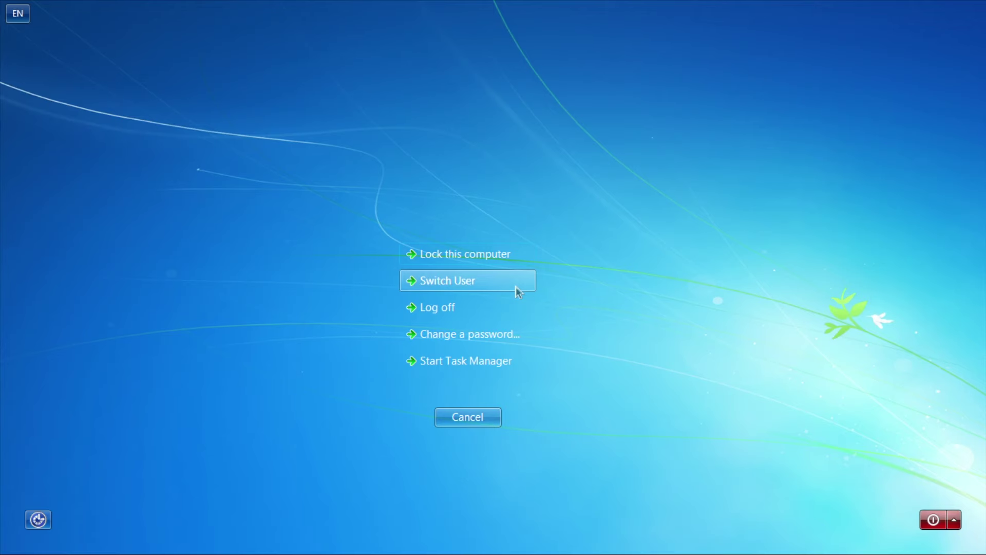
Step: Try the security screen's lock, change-password and shutdown options, cancelling the password change
click(494, 254)
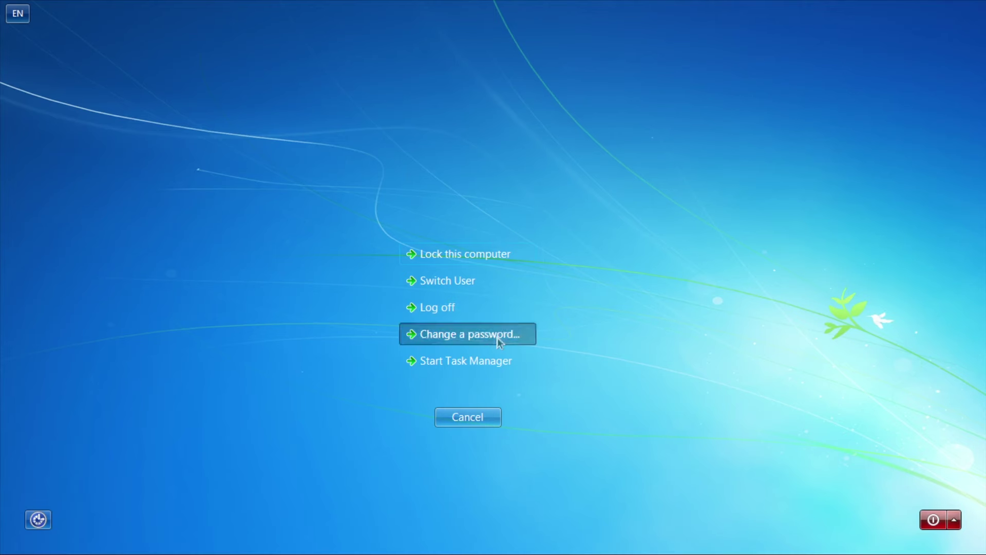
click(499, 339)
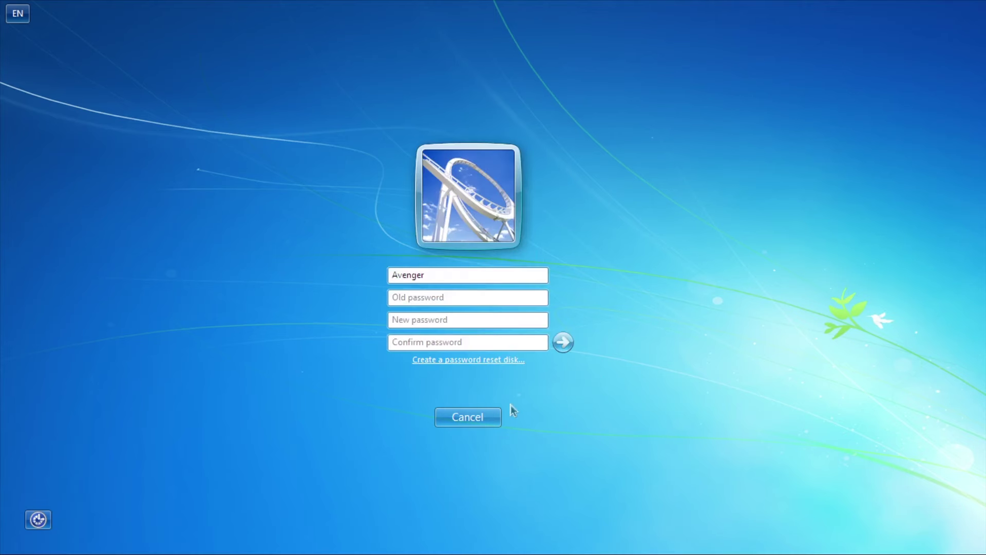
click(493, 416)
click(954, 520)
click(516, 482)
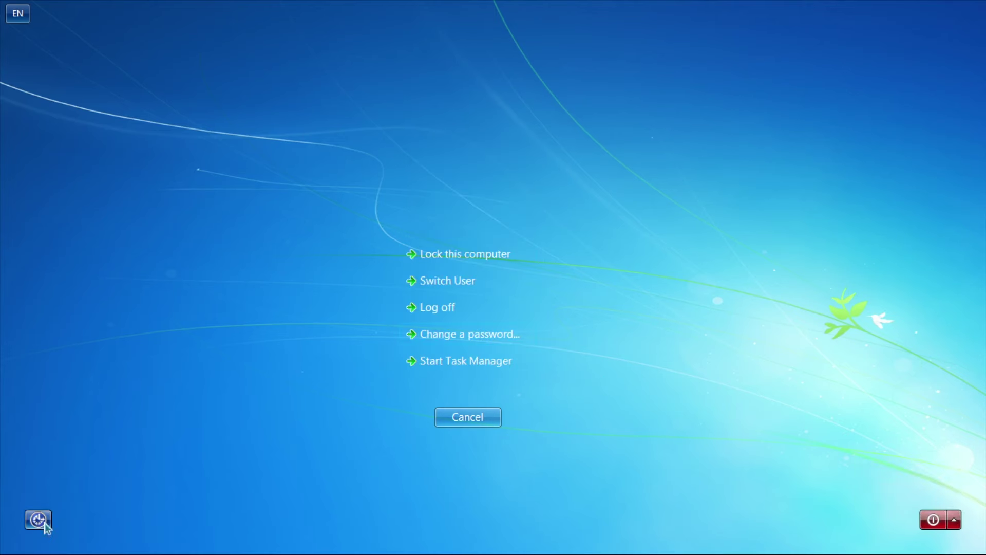
Step: Check the accessibility options and keyboard languages, then start Task Manager
click(38, 520)
click(443, 74)
click(18, 14)
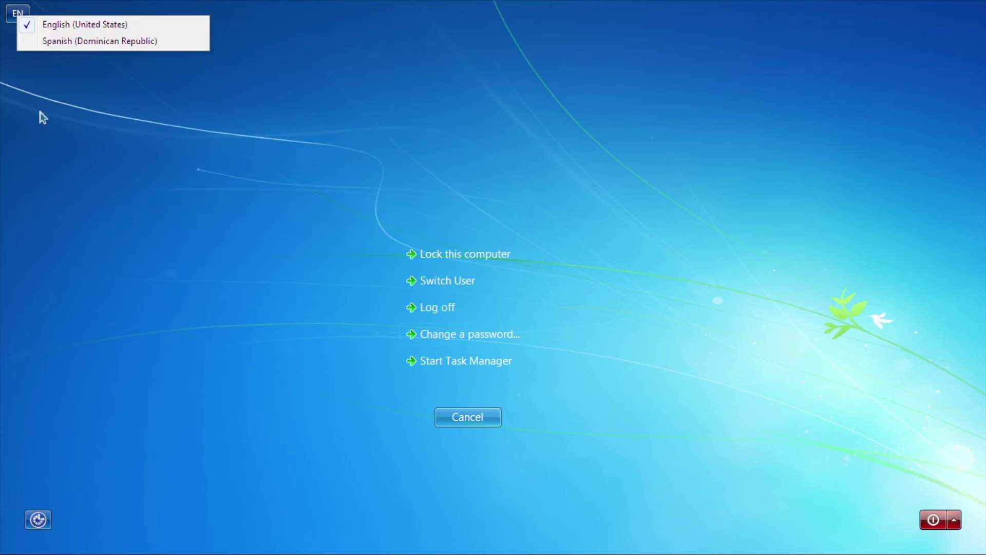
click(462, 359)
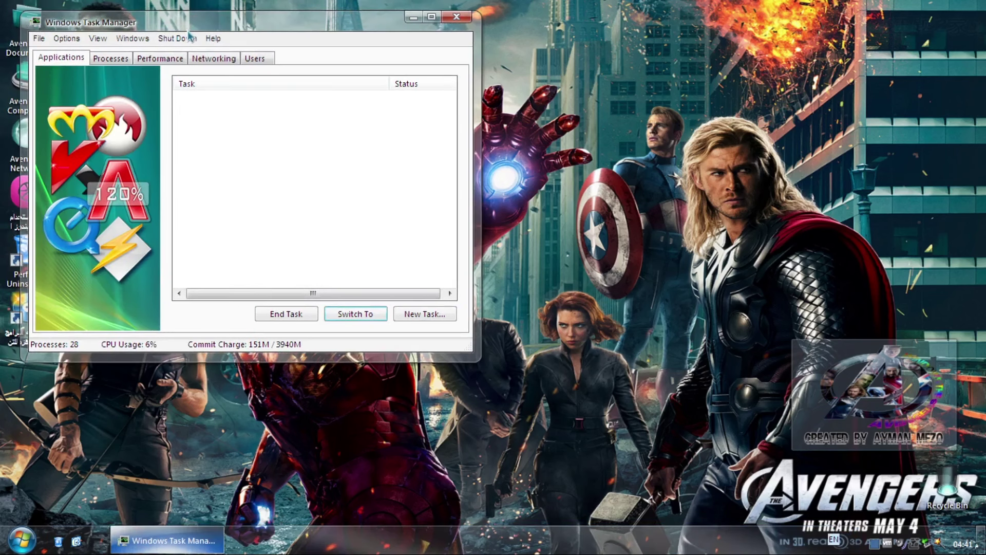
Step: Cycle through Task Manager's Processes, Performance, Networking, Users and Applications tabs
click(111, 59)
click(160, 59)
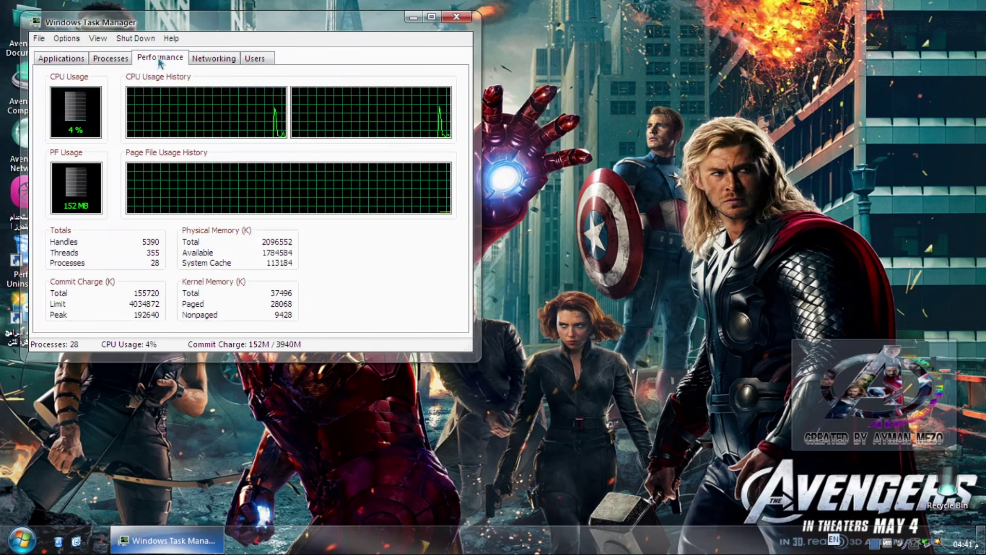
click(213, 59)
click(255, 58)
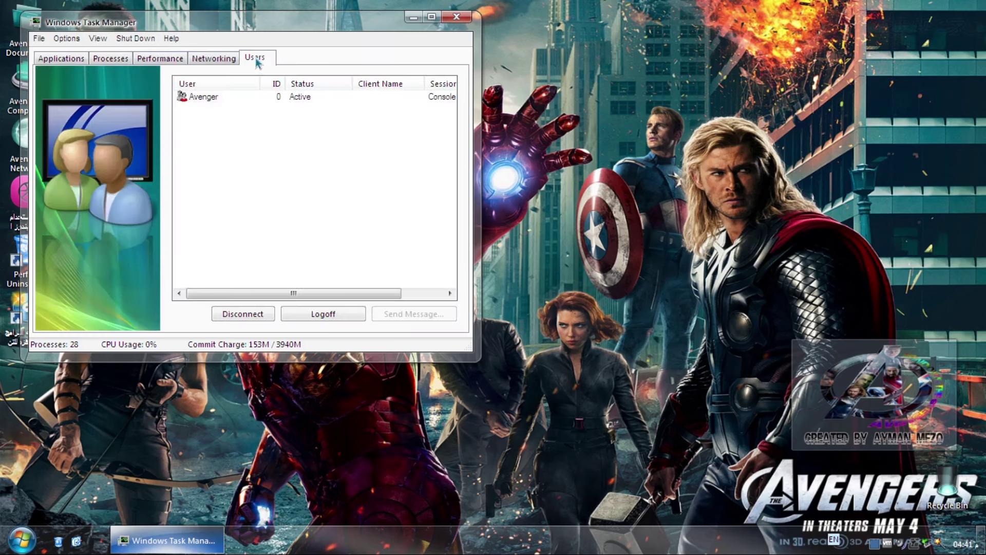
click(70, 61)
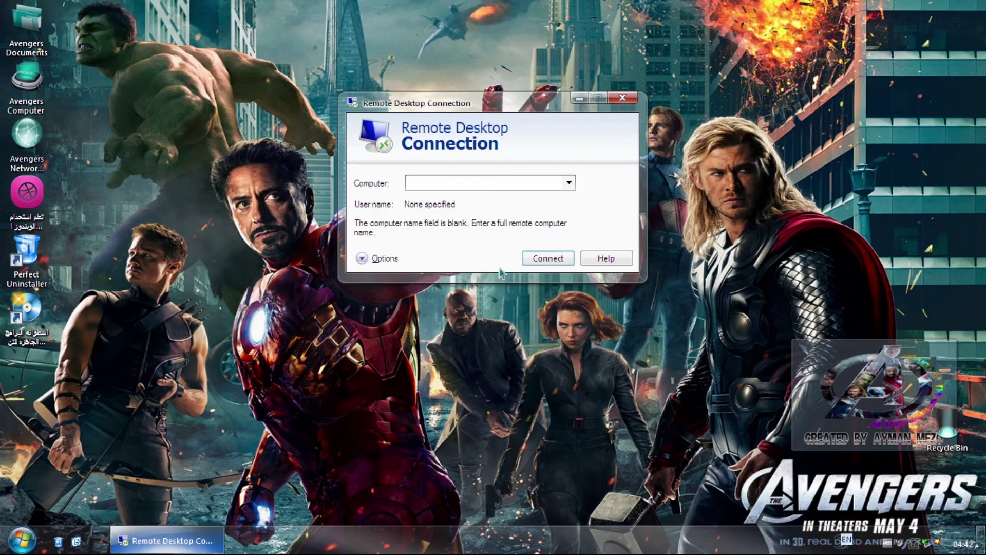
text(this i)
Step: Clear the partial computer name, then run iexplorer, which brings a cannot-find error
key(BackSpace)
key(BackSpace)
key(BackSpace)
text(goo)
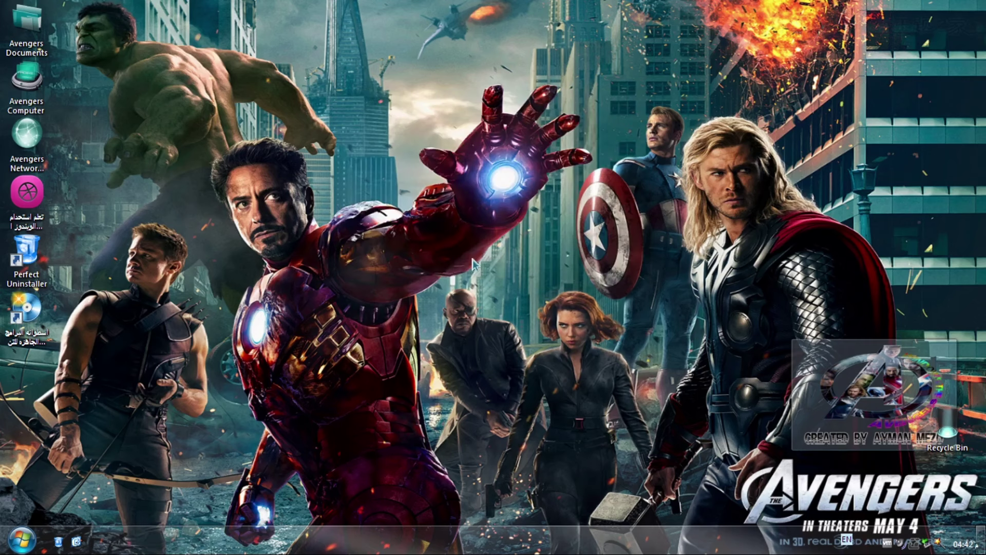
key(super+r)
text(iex)
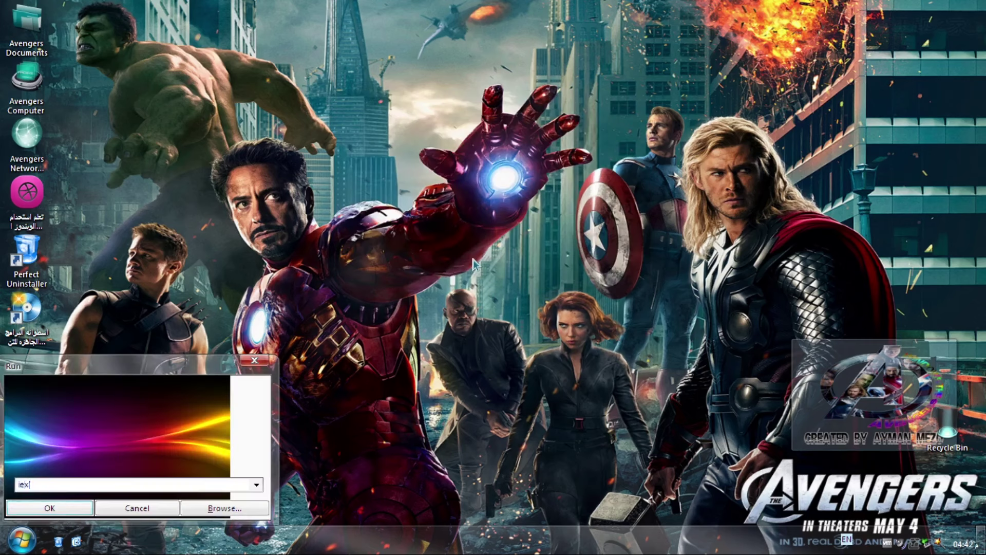
key(Return)
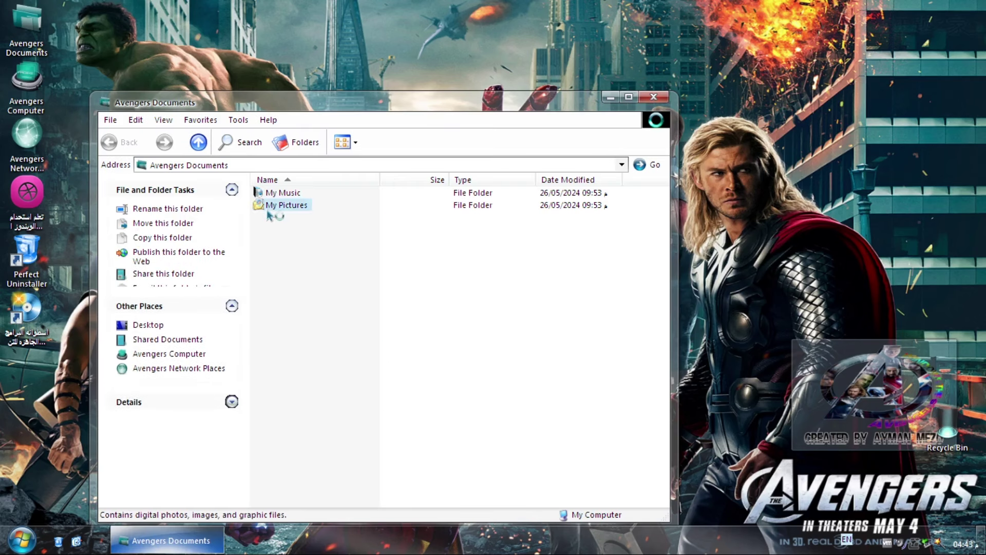
Step: View the empty My Music folder, close Avengers Documents, and bring up the Start menu
key(BackSpace)
double_click(285, 191)
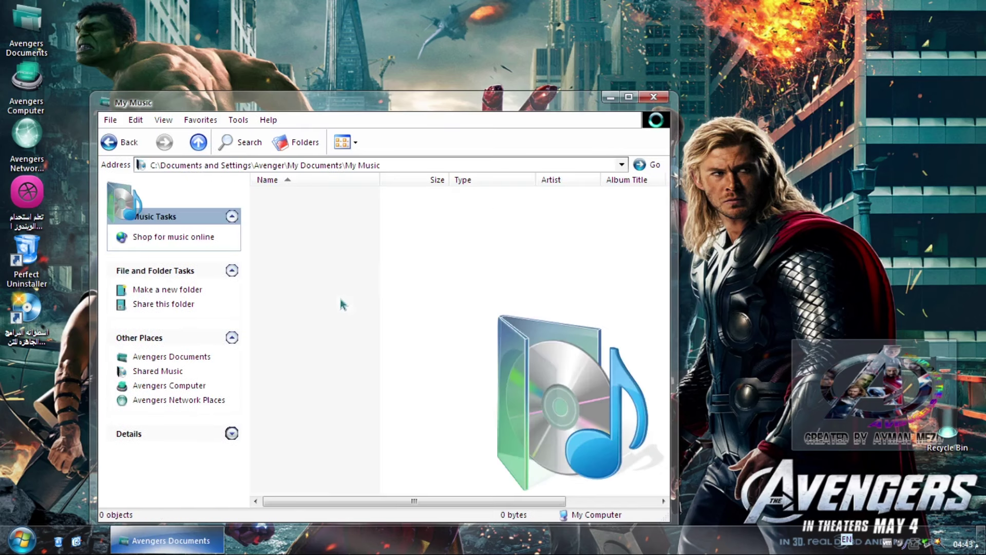
key(BackSpace)
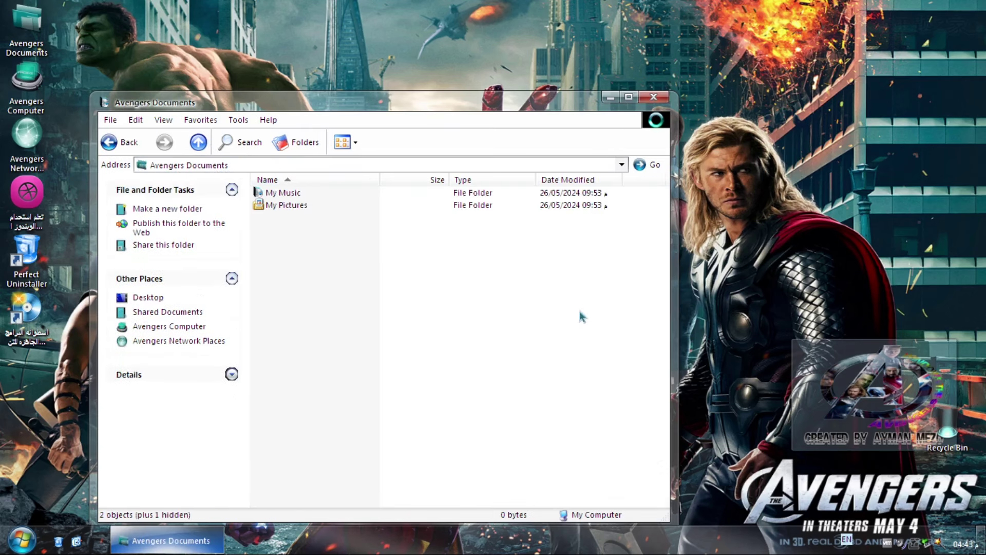
key(alt+F4)
key(super)
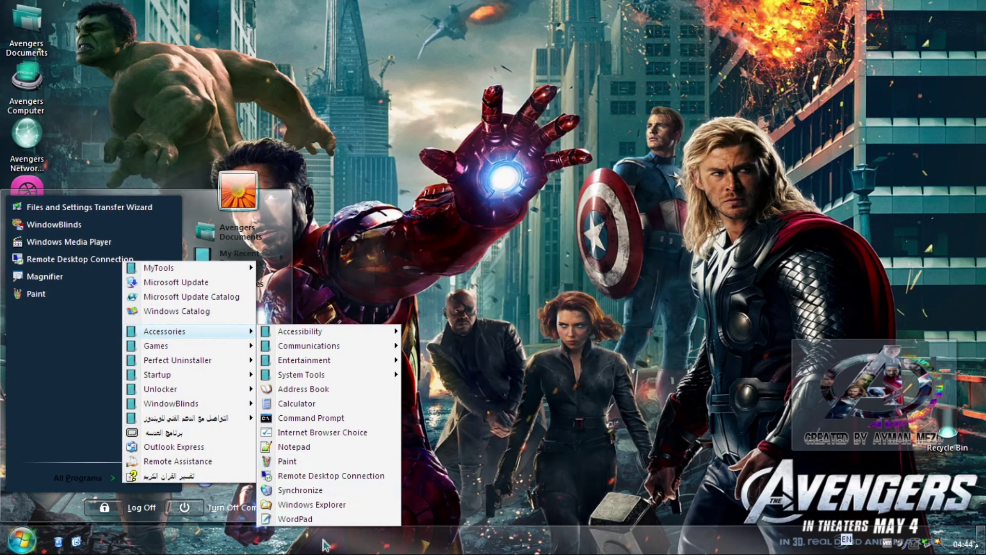
Step: Open and close Windows Media Player, then launch Perfect Uninstaller from All Programs
mouse_move(304, 360)
click(464, 389)
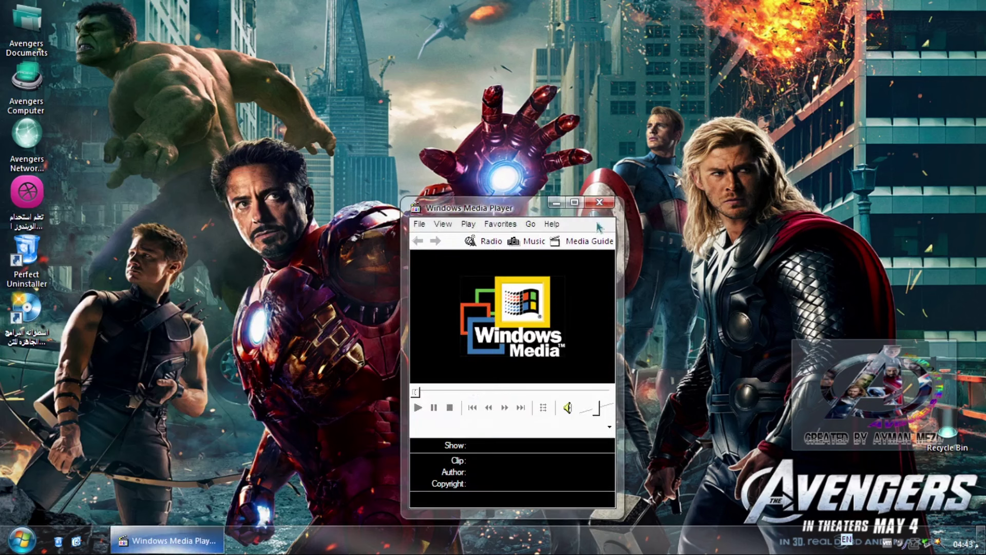
click(599, 204)
key(super)
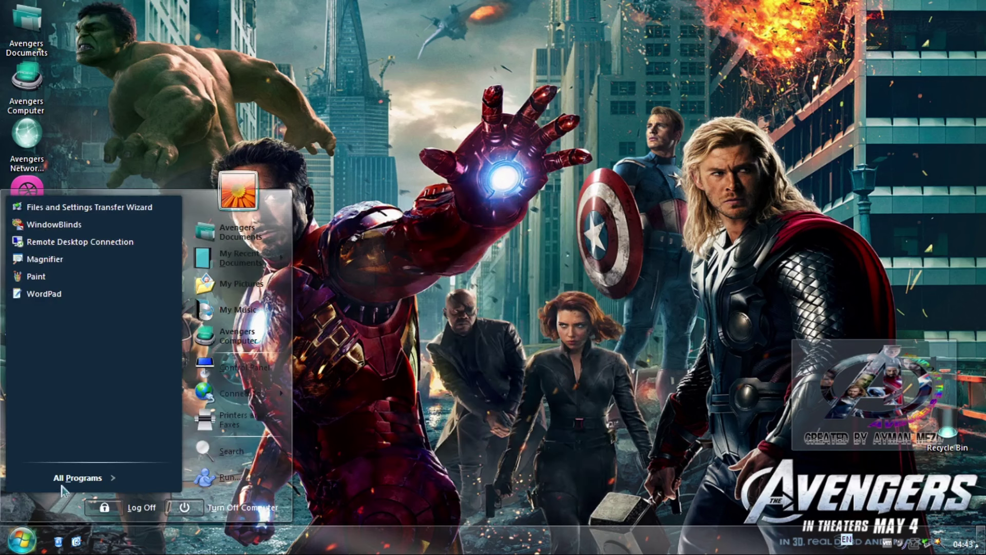
click(65, 479)
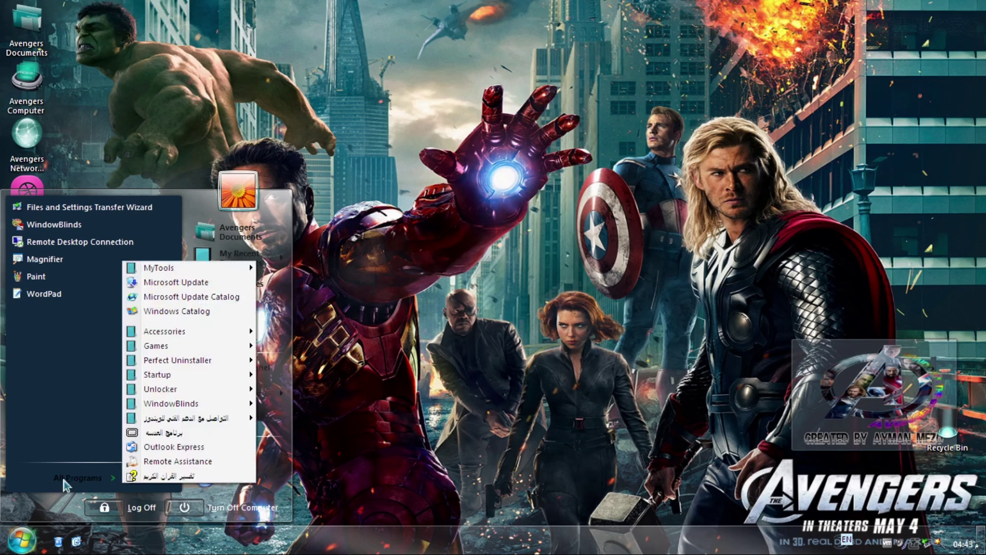
mouse_move(178, 360)
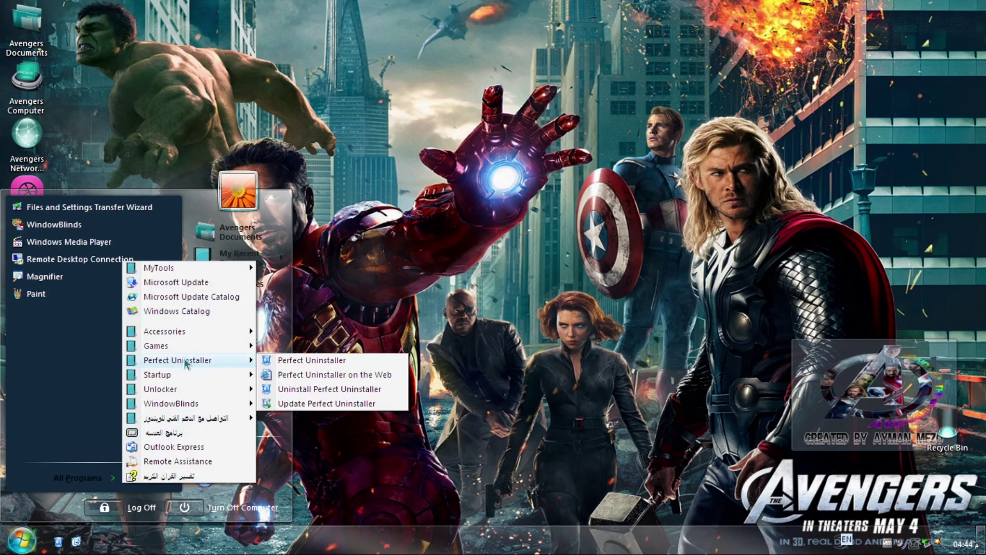
click(312, 360)
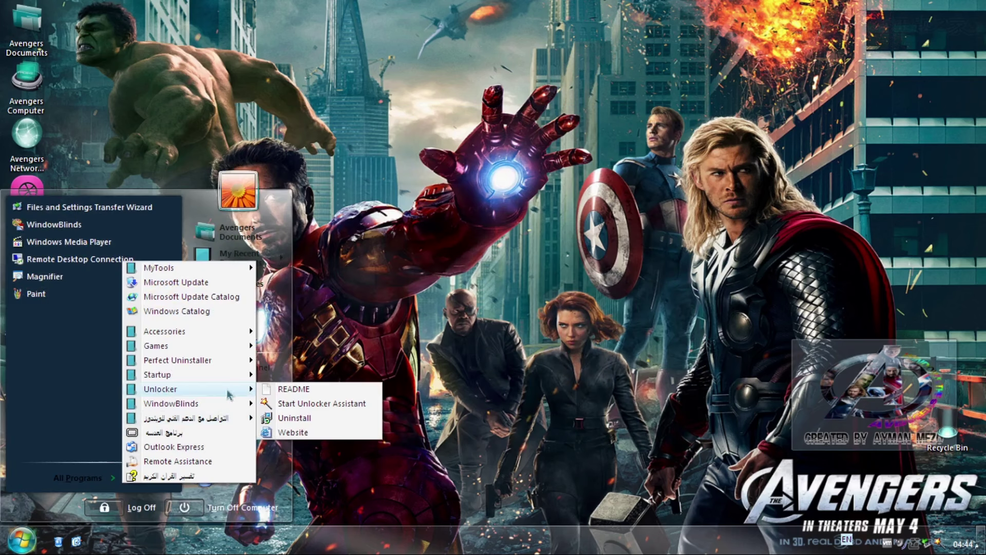
Step: Open the WindowBlinds skin configuration and launch the Arabic technical-support shortcut
click(321, 403)
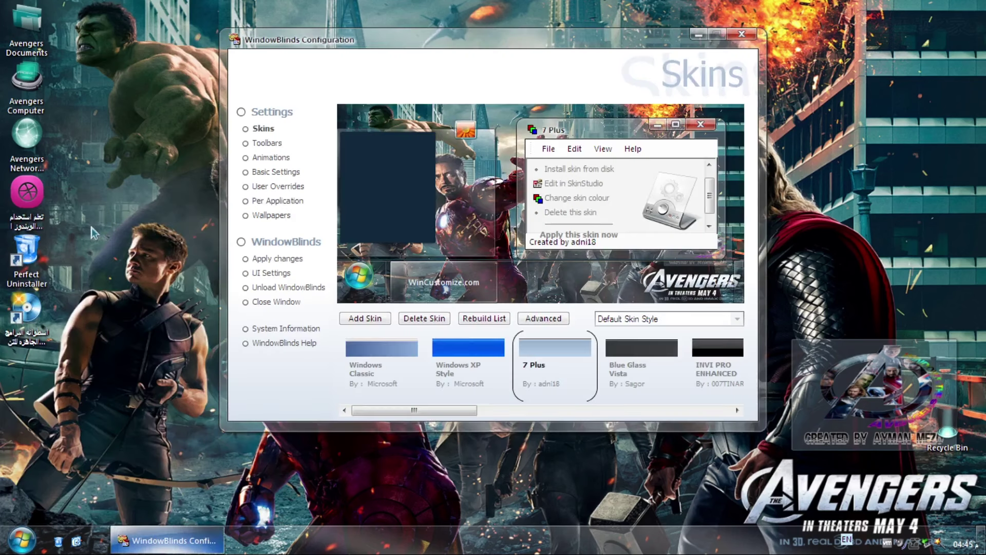
drag(431, 410, 498, 413)
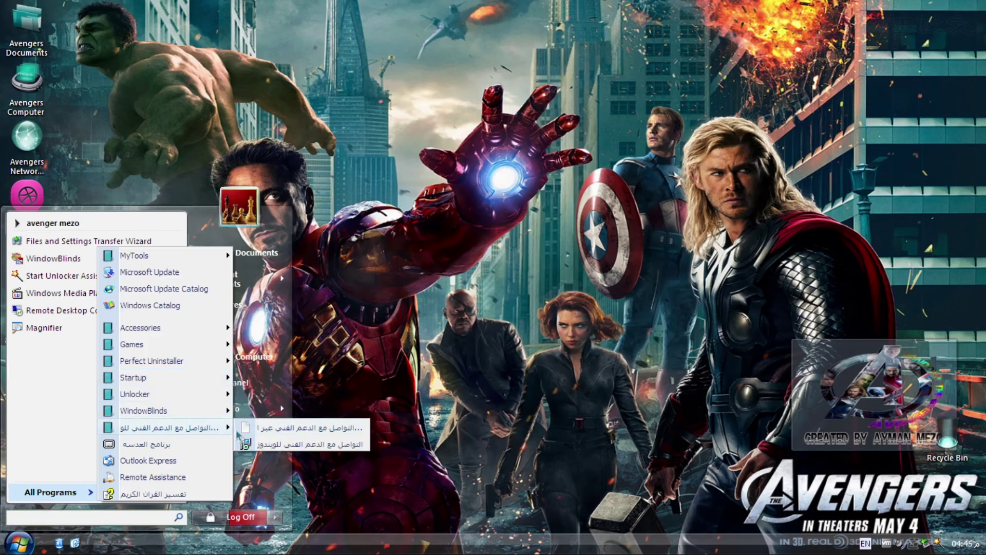
click(308, 444)
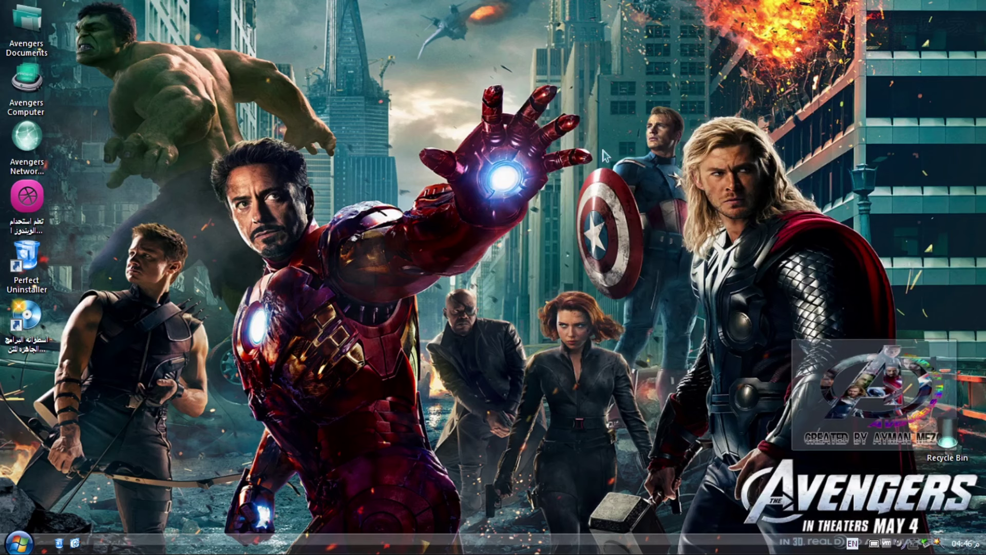
click(29, 198)
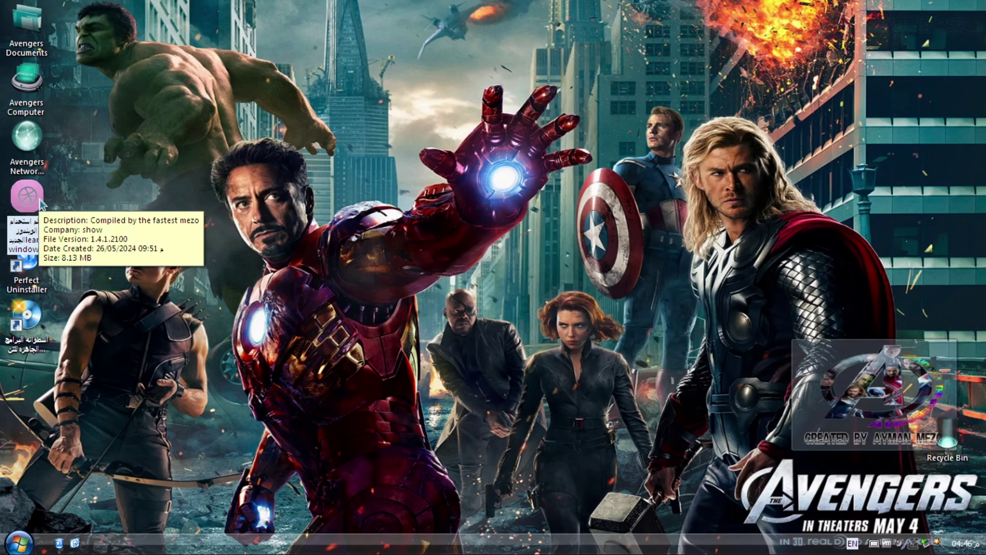
double_click(27, 197)
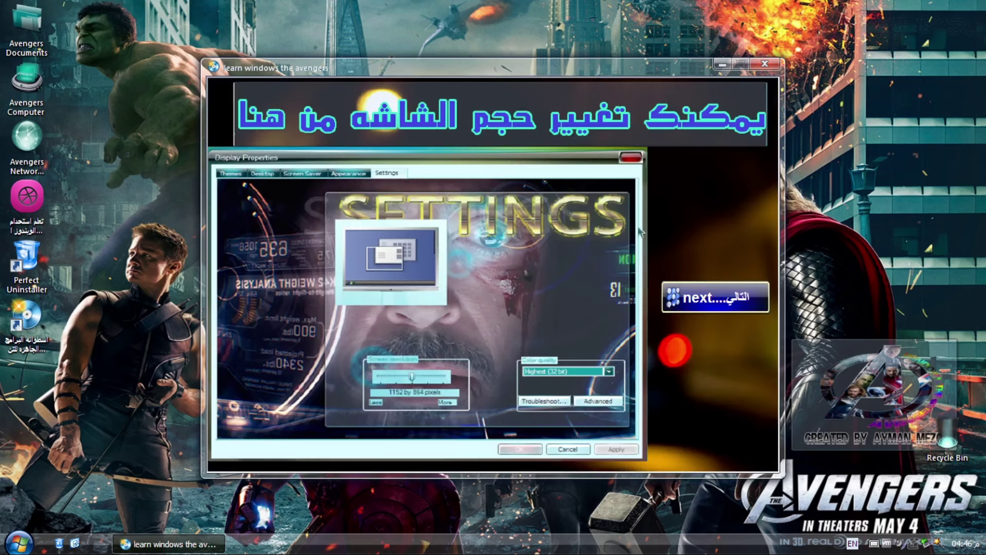
click(730, 290)
click(604, 429)
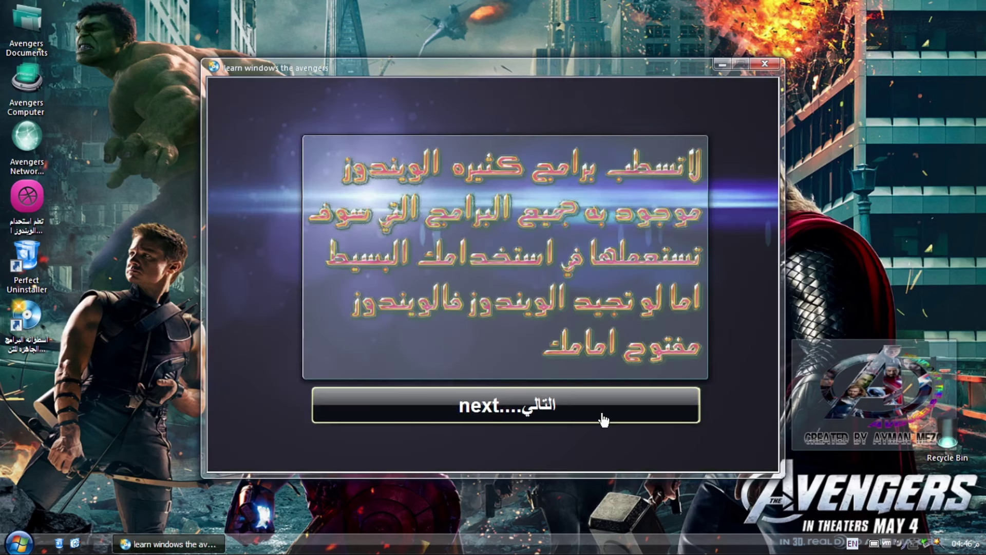
click(712, 262)
click(493, 170)
click(492, 191)
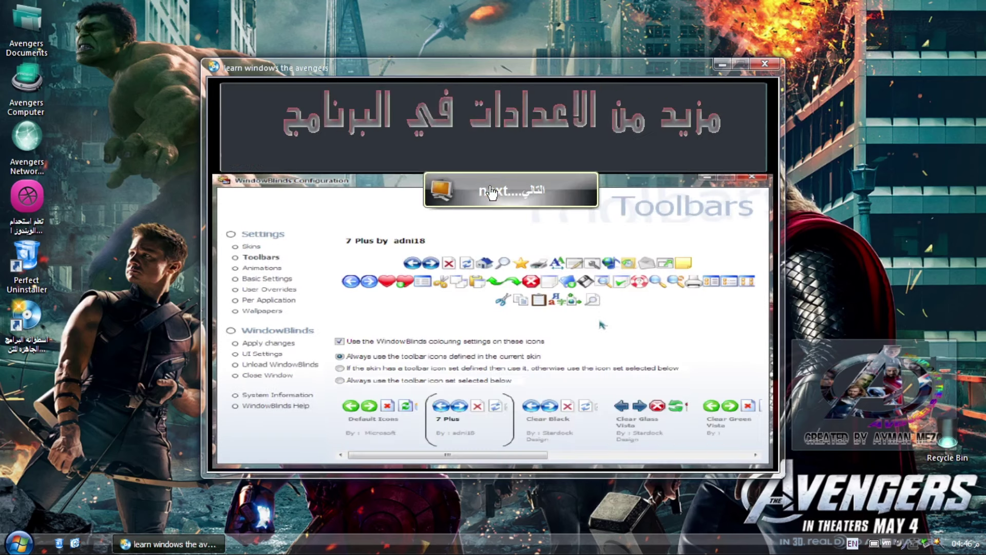
click(603, 421)
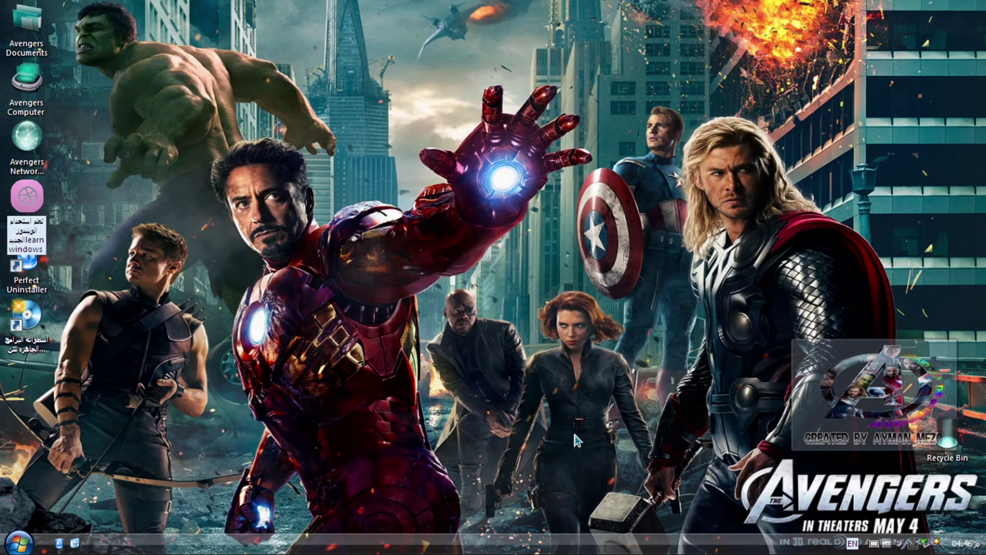
Step: Open The Avengers Programs installer and confirm Install All (تثبيت الكل) for every bundled program
double_click(26, 324)
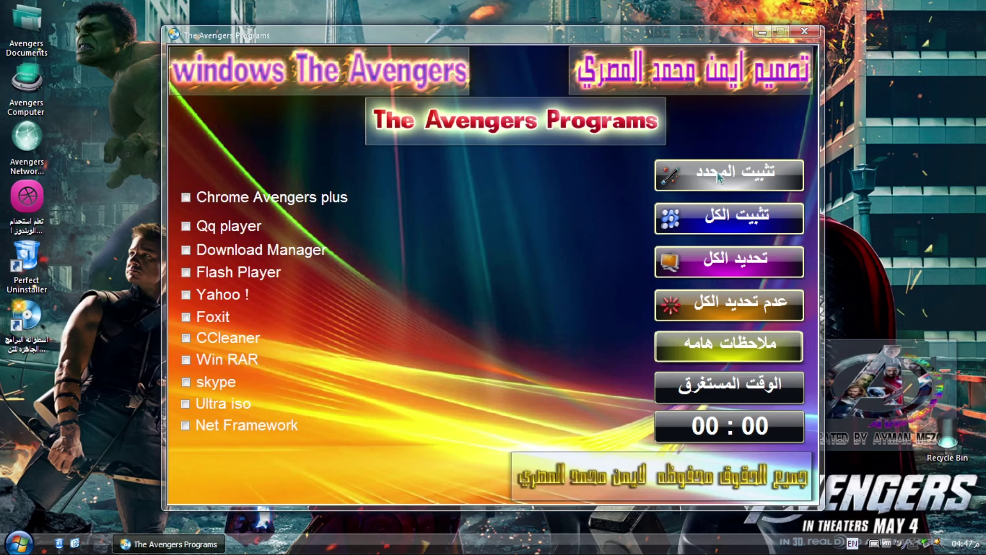
click(729, 217)
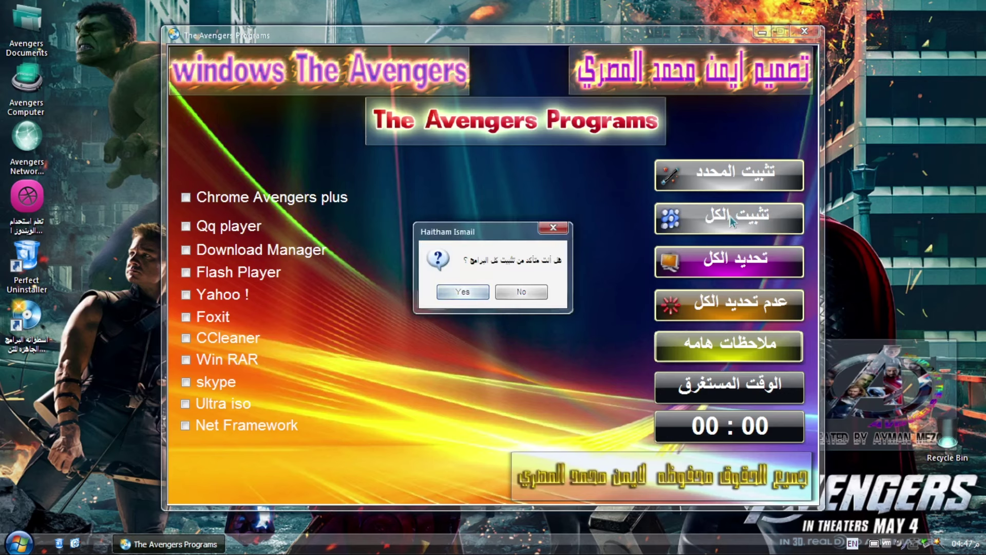
click(463, 293)
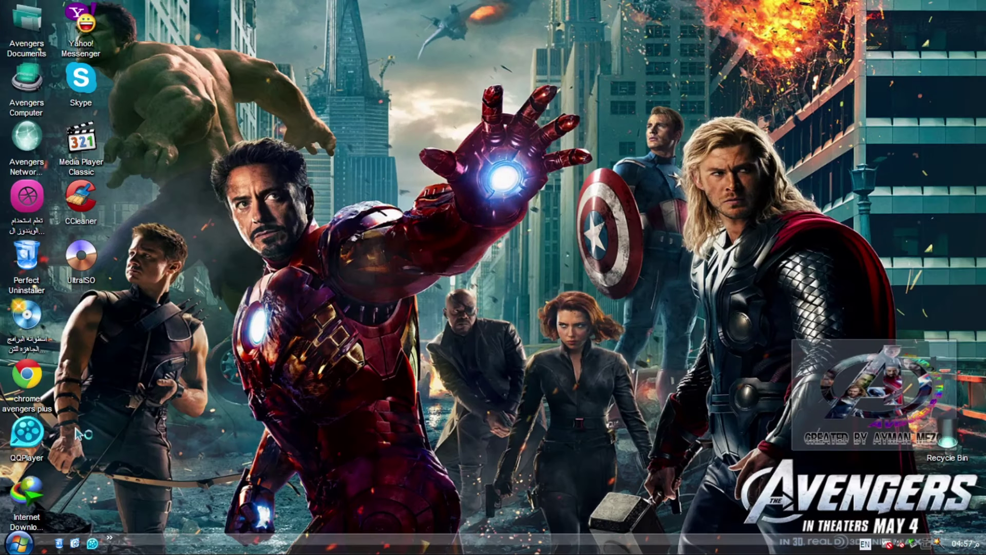
Step: Launch chrome avengers plus and view its About Google Chrome page
double_click(42, 383)
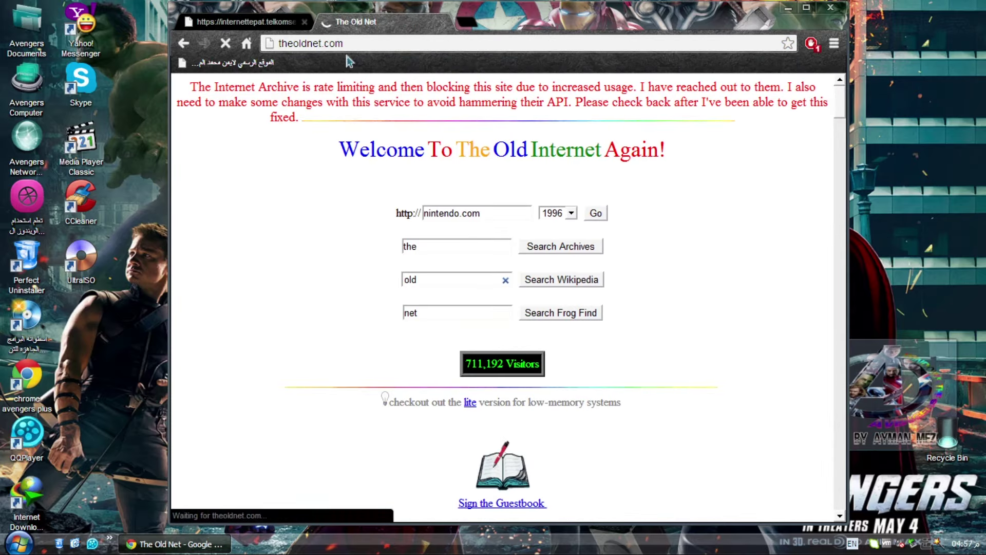
click(834, 43)
click(742, 329)
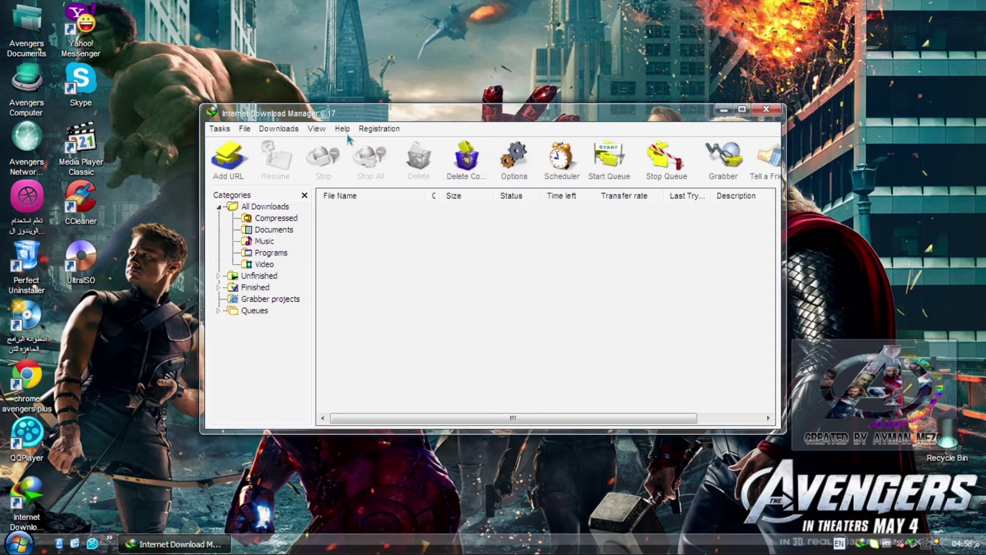
Step: Show Internet Download Manager's About IDM version info and close the Skype sign-in window
click(343, 129)
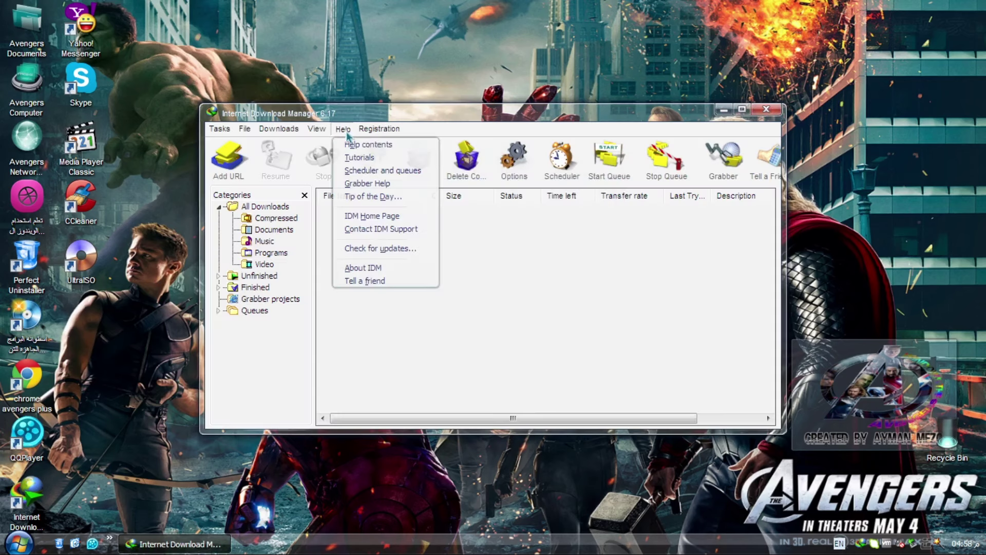
click(362, 267)
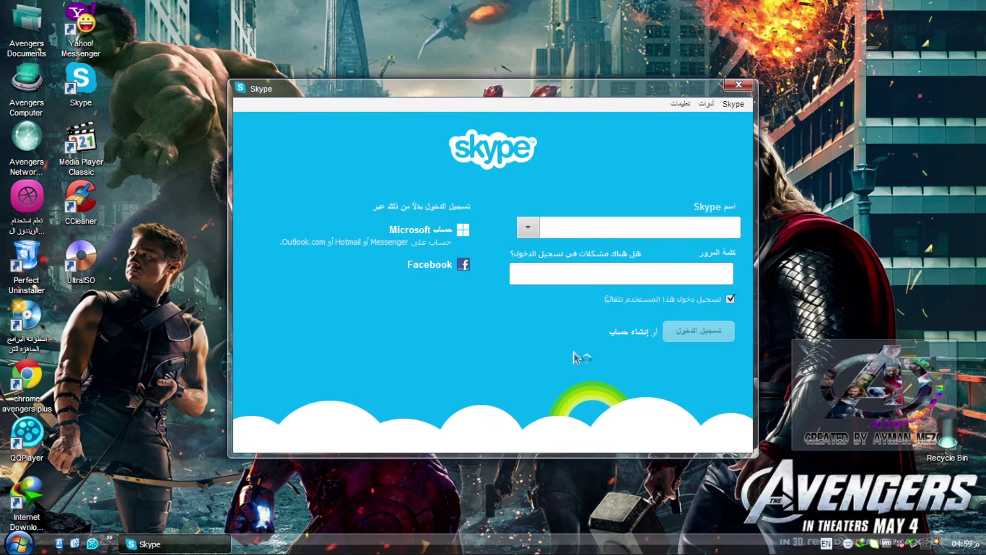
click(737, 85)
mouse_move(80, 148)
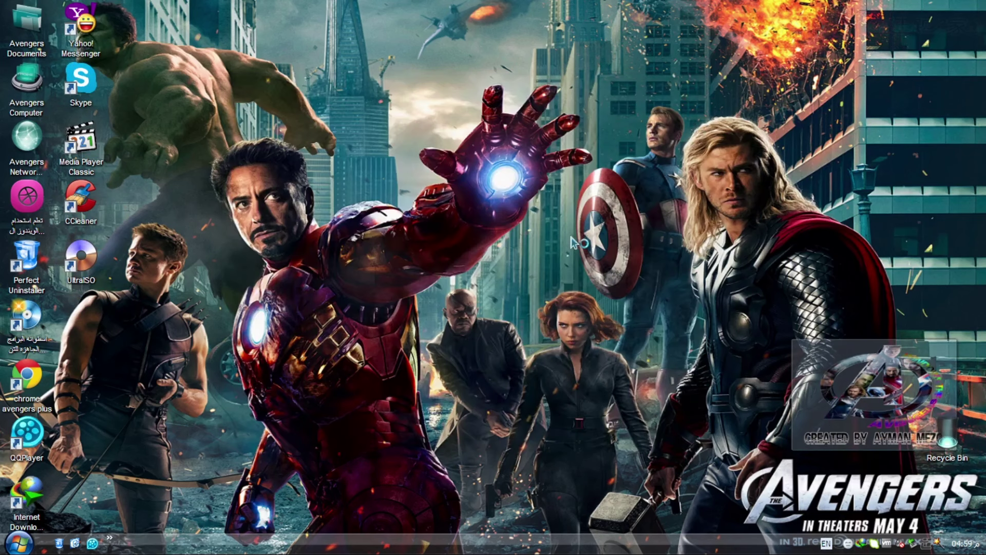
Step: Open and close Media Player Classic, then CCleaner after answering Yes to its cookie prompt
double_click(95, 150)
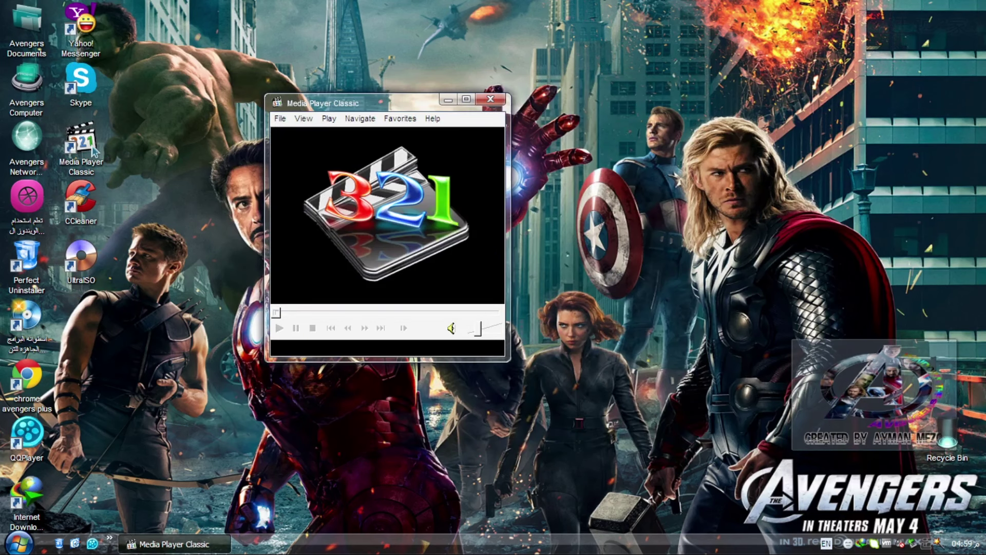
click(490, 100)
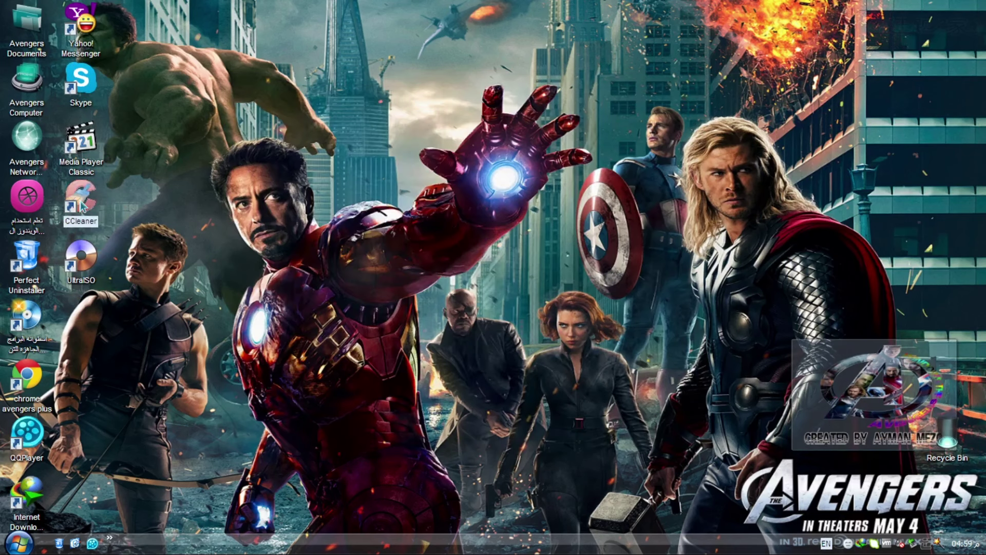
double_click(79, 203)
click(425, 307)
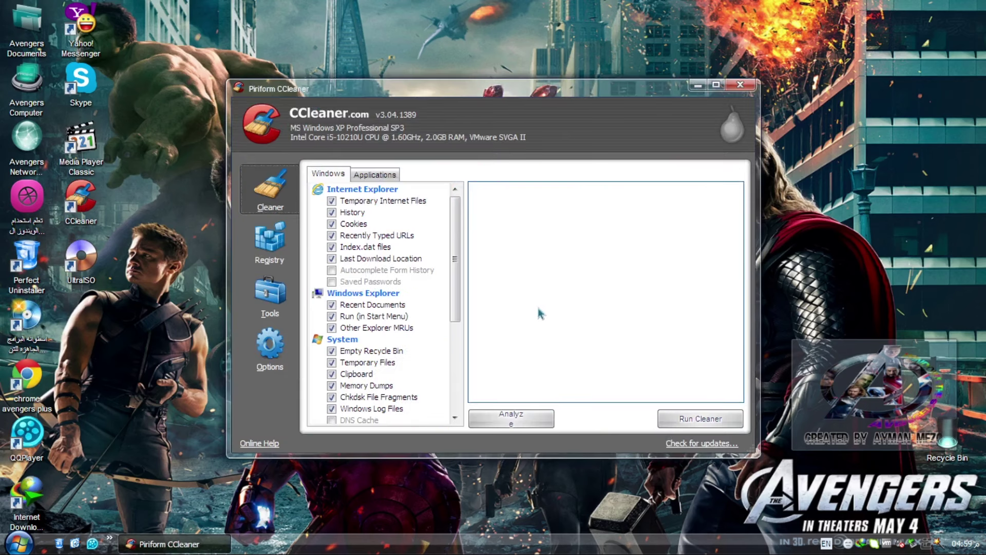
click(751, 98)
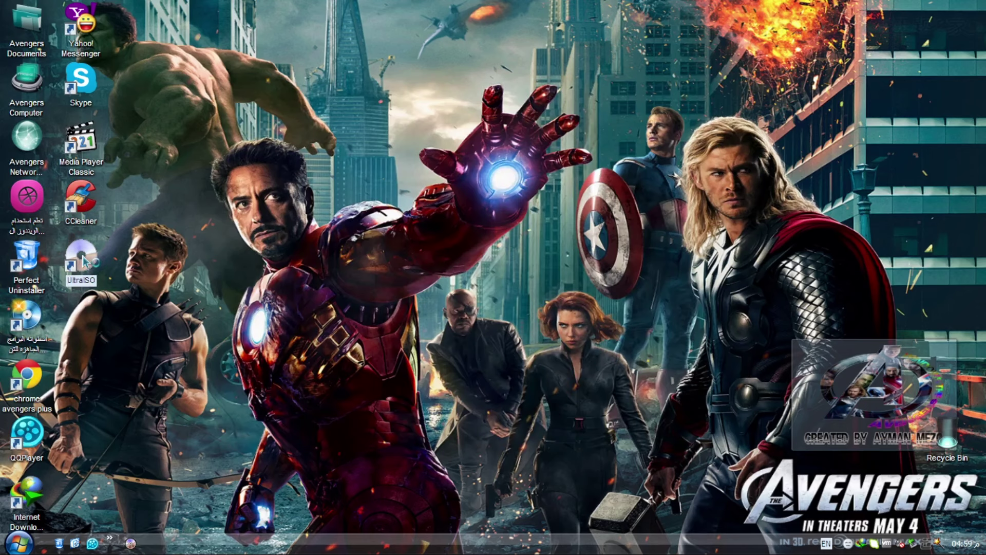